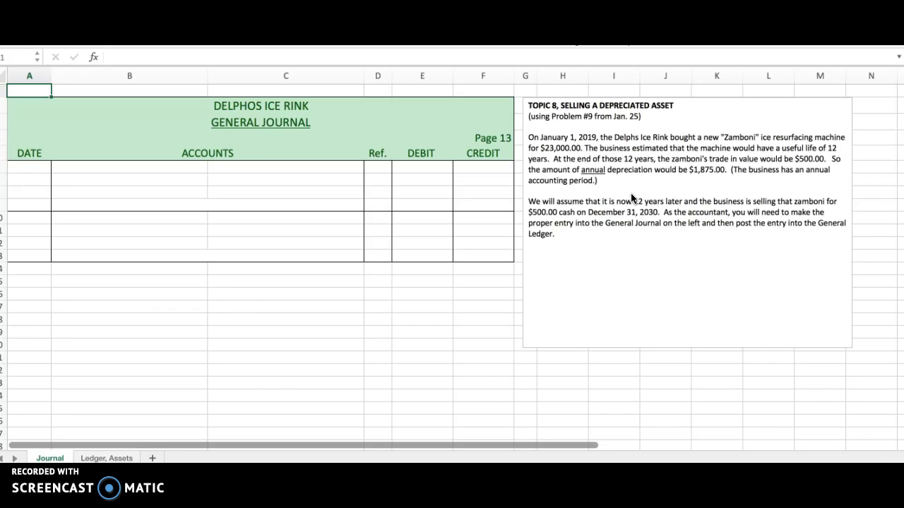
# Review the Cash and Zamboni accounts on the Ledger, Assets sheet, checking their account numbers and the Zamboni's purchase date and debit
pyautogui.click(626, 236)
pyautogui.click(106, 459)
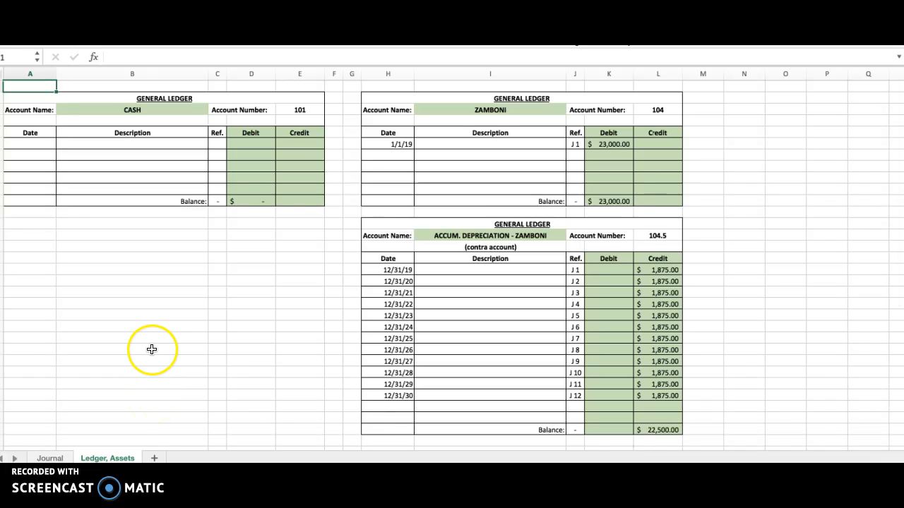
pyautogui.click(300, 109)
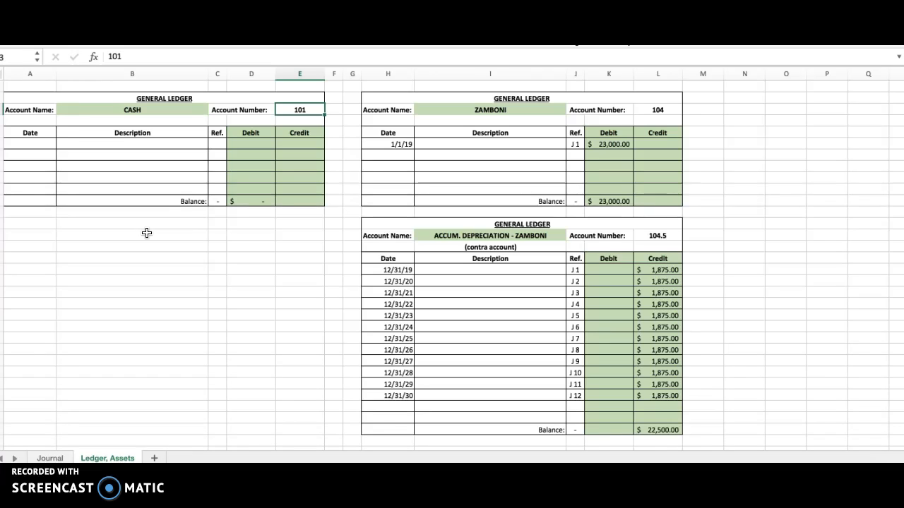
pyautogui.click(497, 110)
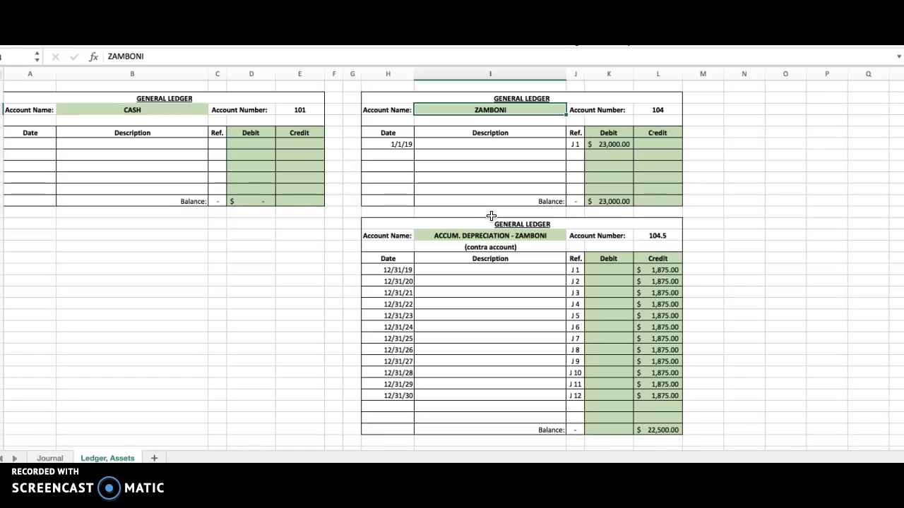
pyautogui.click(670, 111)
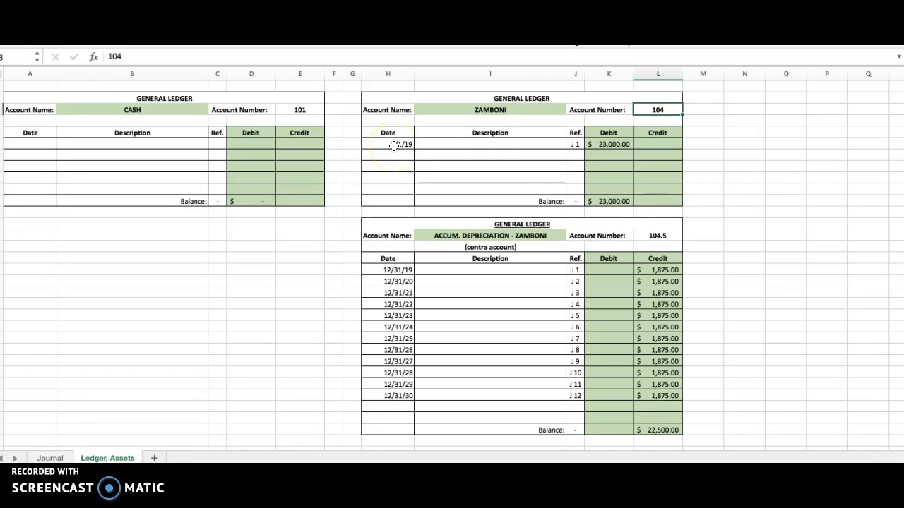
pyautogui.click(394, 145)
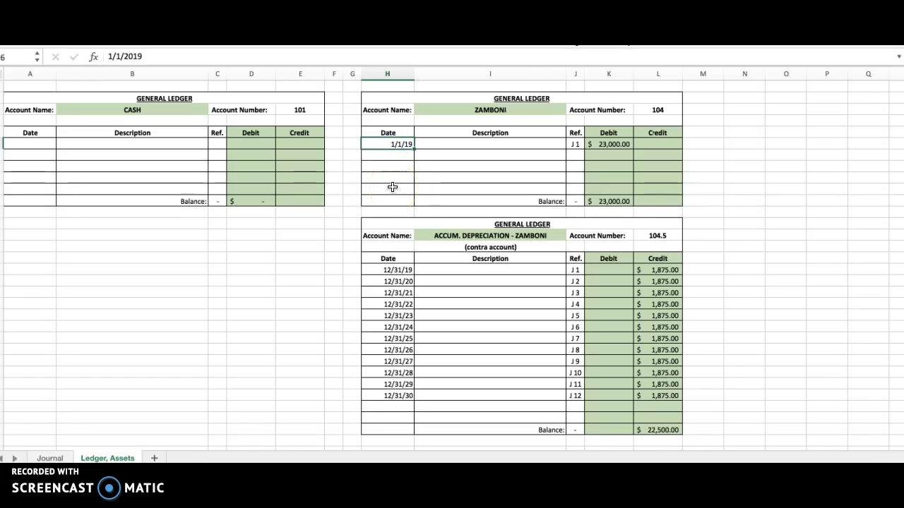
pyautogui.click(624, 143)
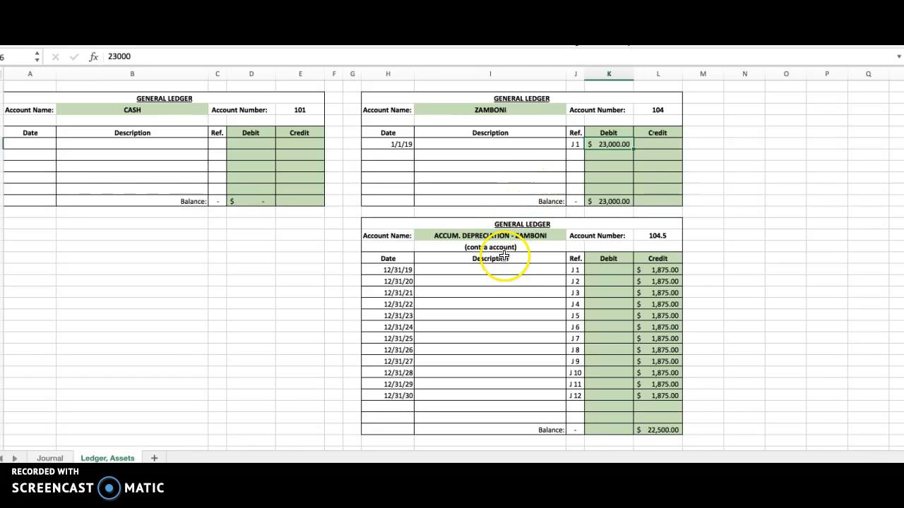
# Examine the Accum. Depreciation - Zamboni contra account, including its account number, yearly dates and credits, and balance formula, against the Zamboni account
pyautogui.click(516, 236)
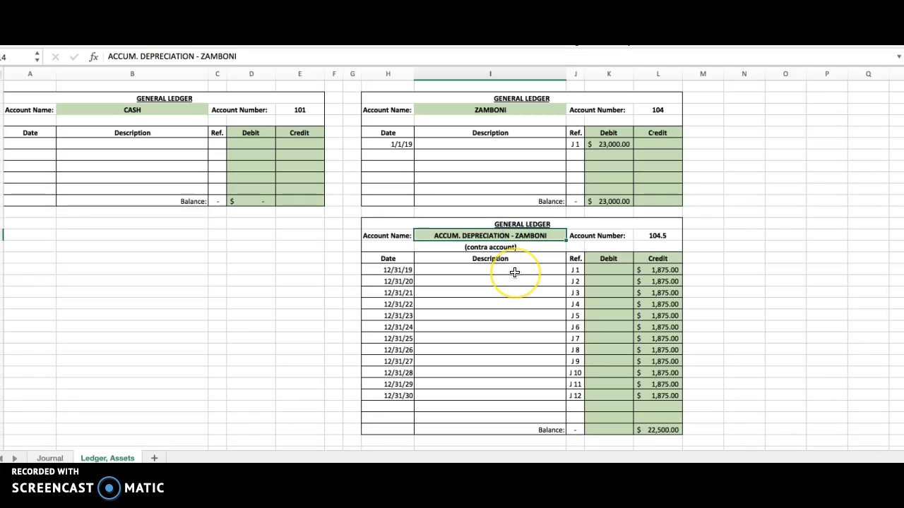
pyautogui.scroll(-1, 515, 272)
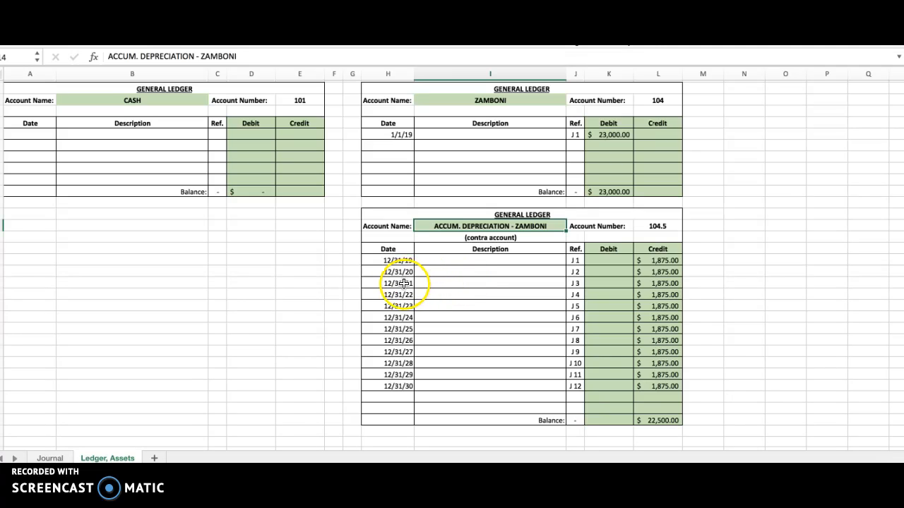
pyautogui.click(393, 260)
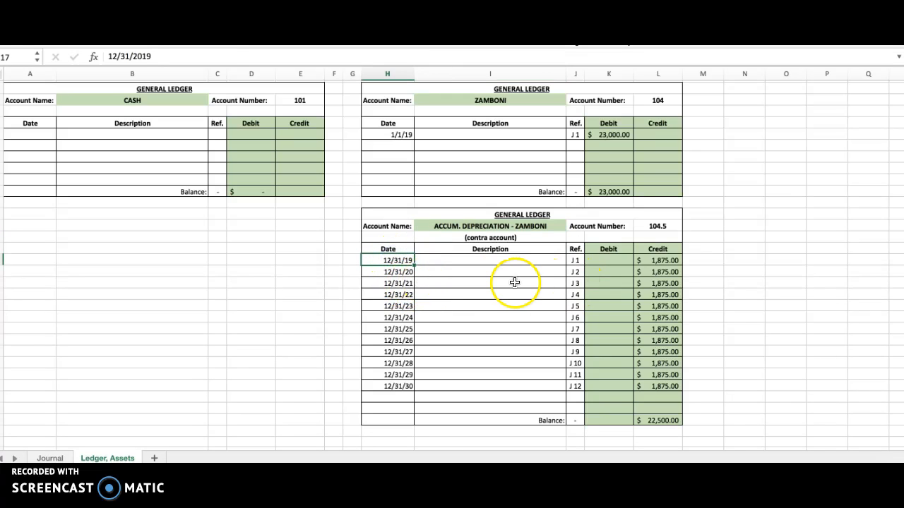
pyautogui.scroll(-1, 511, 283)
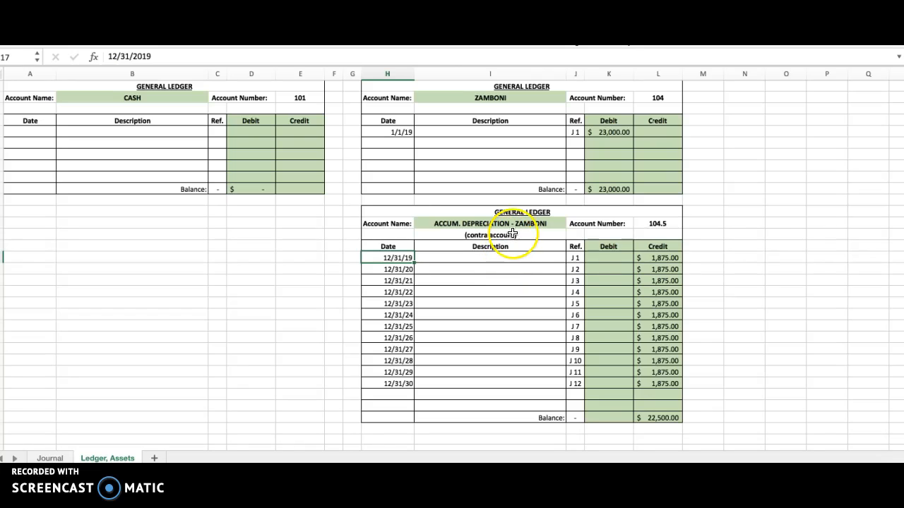
pyautogui.click(659, 260)
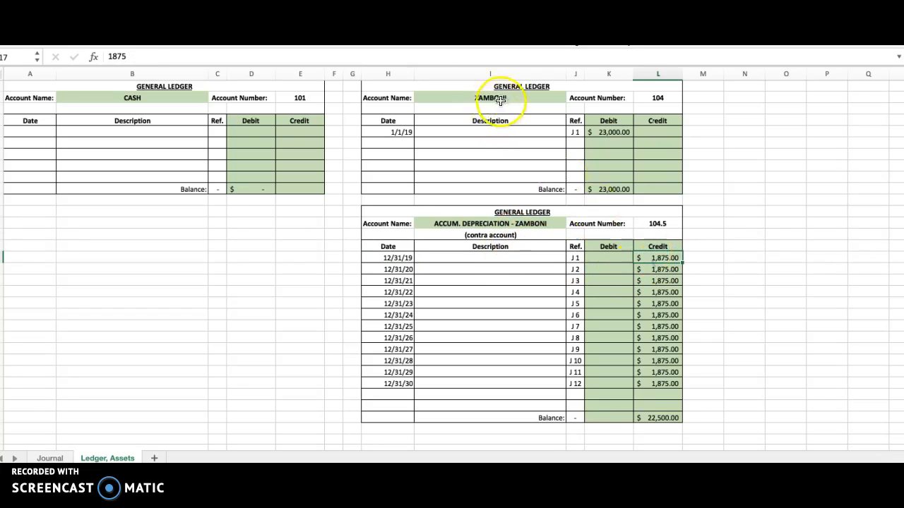
pyautogui.click(660, 99)
pyautogui.click(663, 224)
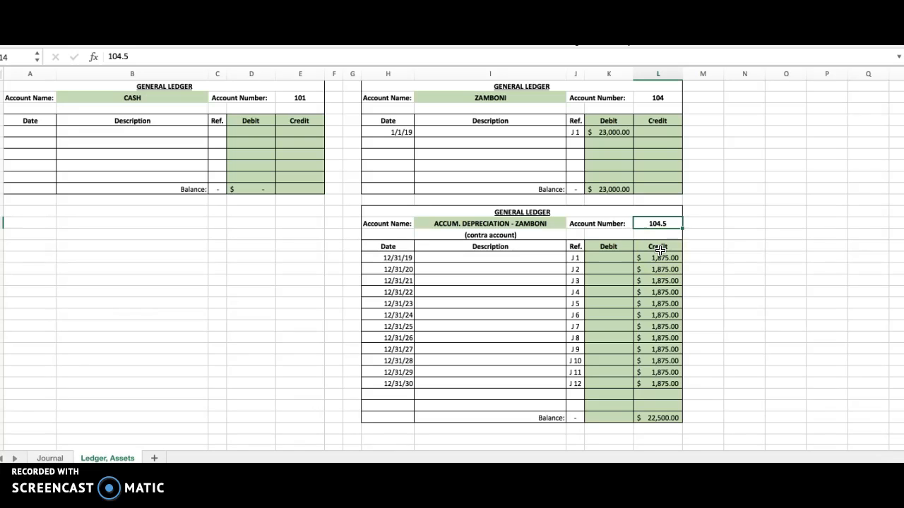
pyautogui.click(611, 132)
pyautogui.click(664, 258)
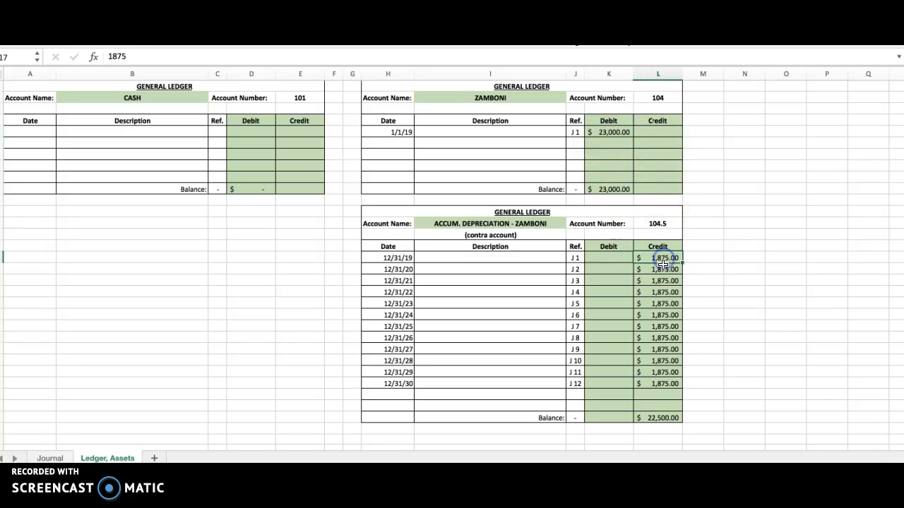
pyautogui.click(399, 269)
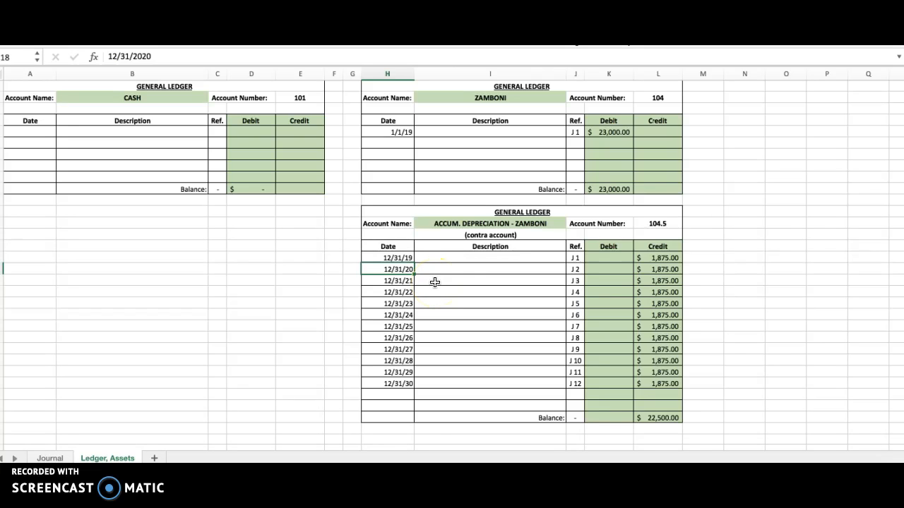
pyautogui.click(495, 258)
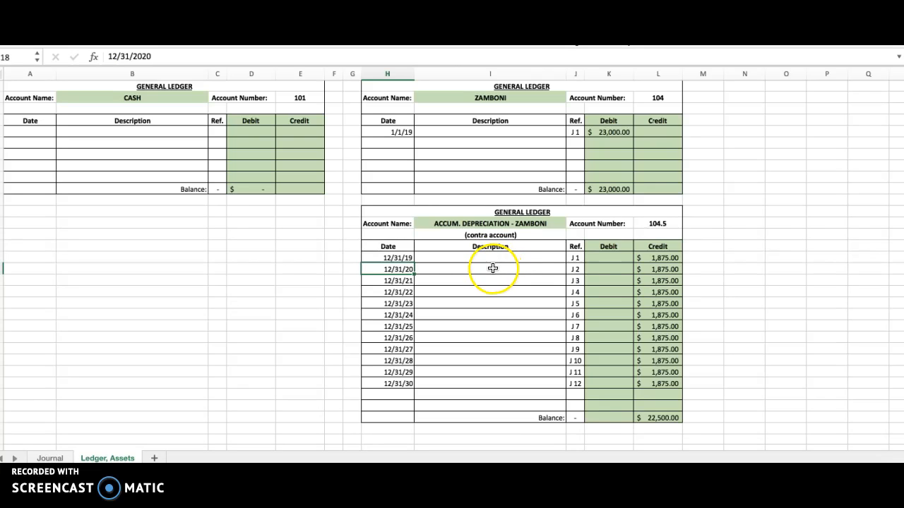
pyautogui.click(657, 270)
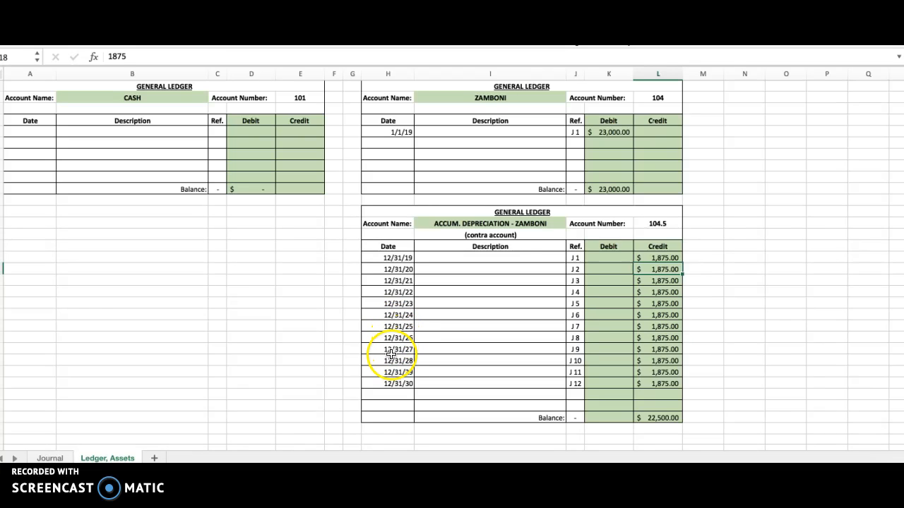
pyautogui.click(396, 384)
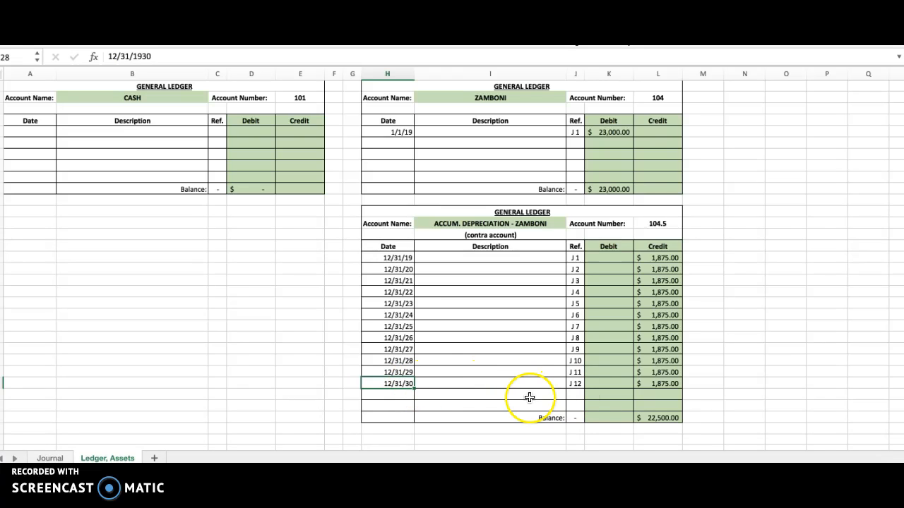
pyautogui.click(663, 384)
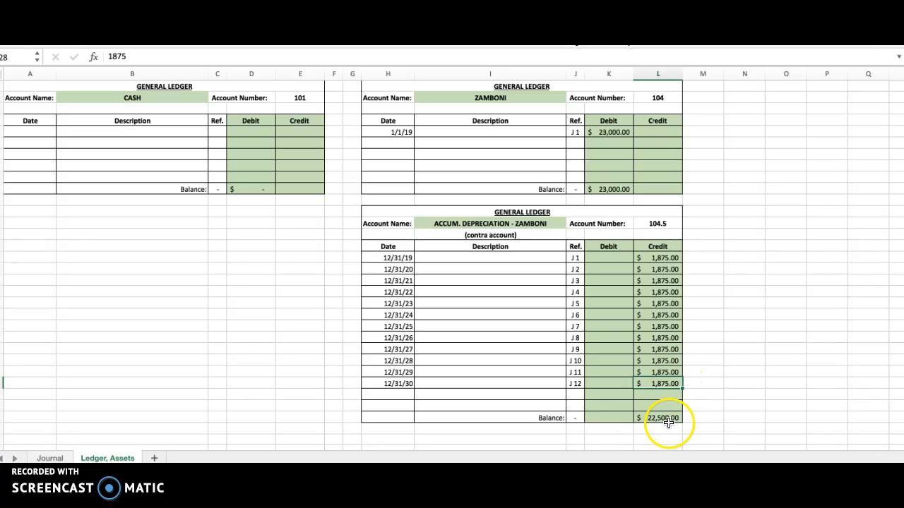
pyautogui.click(668, 418)
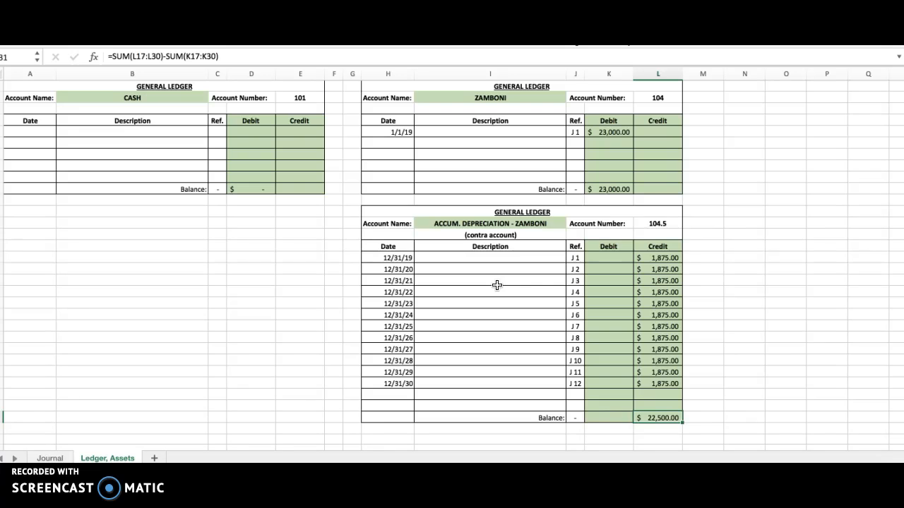
# On the Journal sheet, date the first General Journal entry 12/31/2030
pyautogui.click(50, 458)
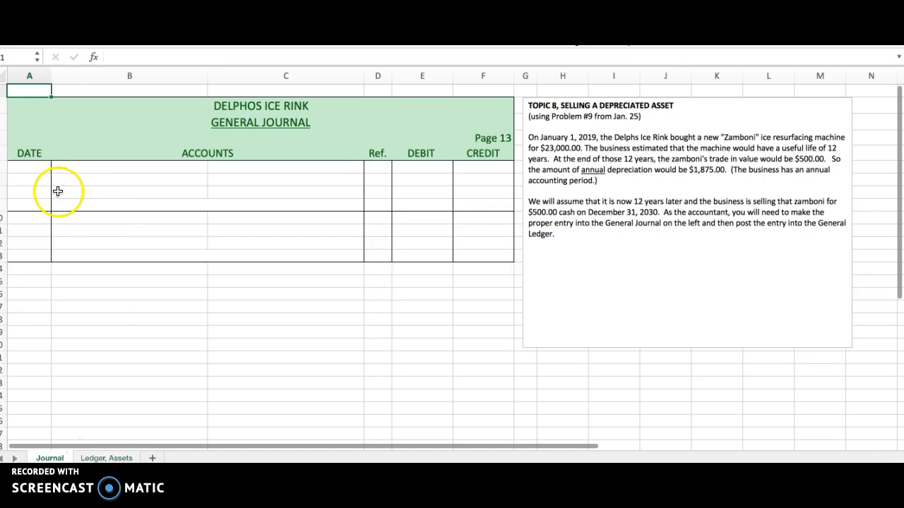
pyautogui.click(38, 168)
pyautogui.write('1')
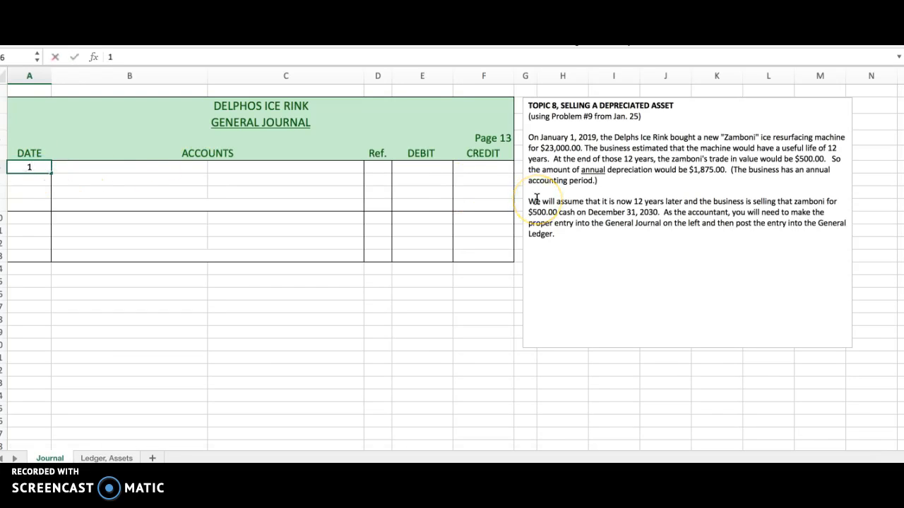
pyautogui.write('2/31/2030')
pyautogui.press('Return')
# Enter Cash as the debited account on the first line of the journal entry
pyautogui.press('Up')
pyautogui.press('Right')
pyautogui.write('Ca')
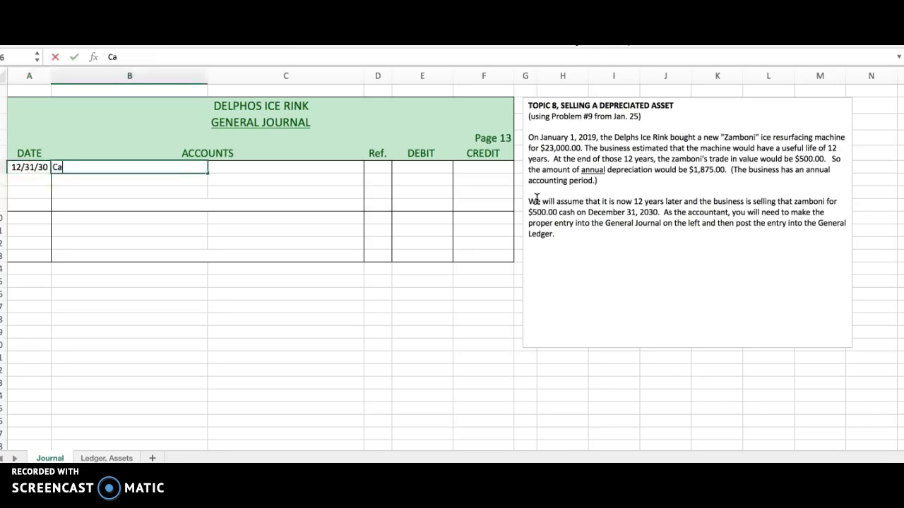
pyautogui.write('sh')
pyautogui.press('Return')
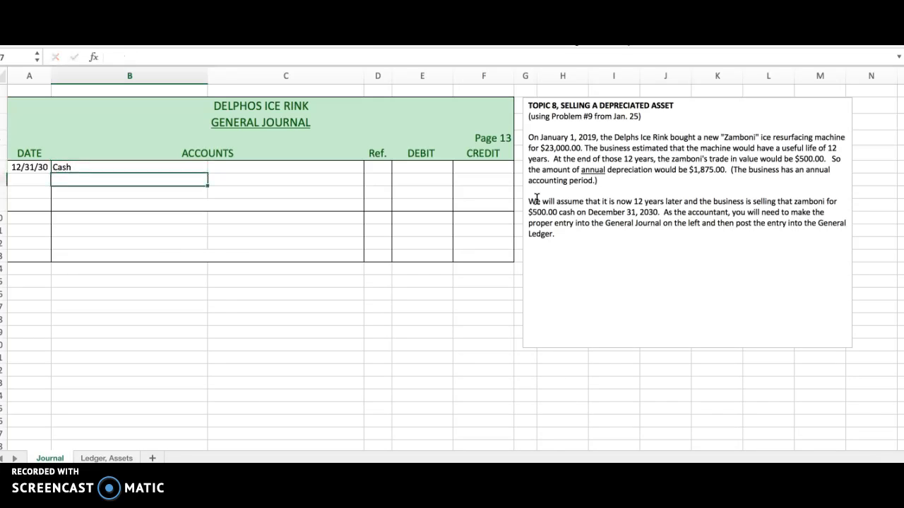
# Check the sale terms in the problem text and enter a 500.00 debit for Cash
pyautogui.moveTo(529, 202); pyautogui.dragTo(658, 212)
pyautogui.hscroll(1, 606, 231)
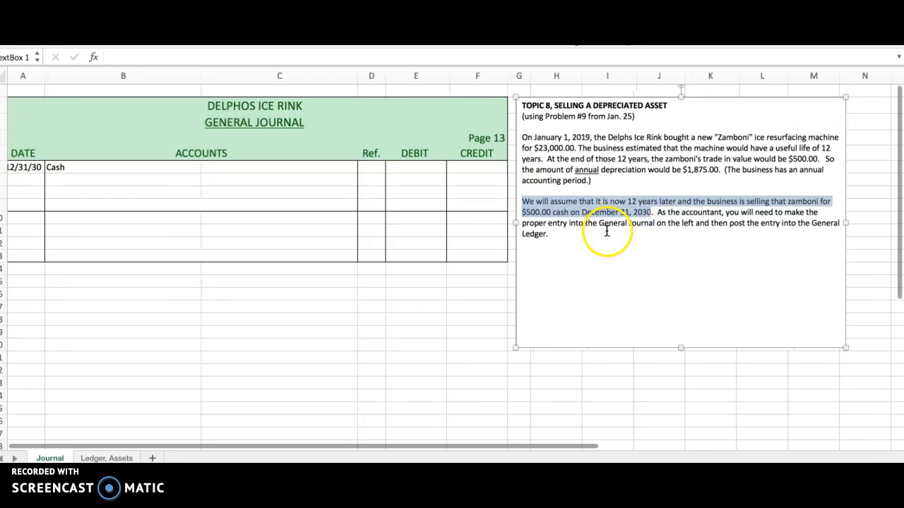
pyautogui.hscroll(-1, 605, 228)
pyautogui.click(572, 198)
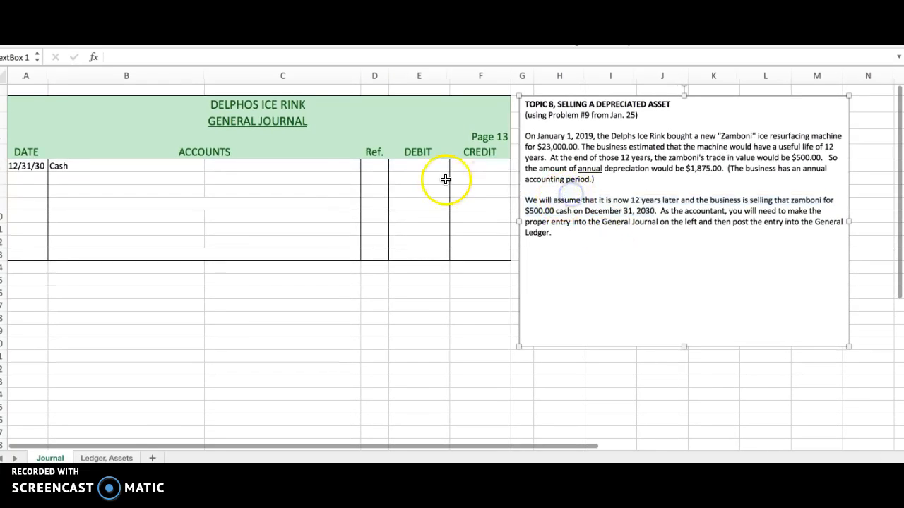
pyautogui.click(413, 165)
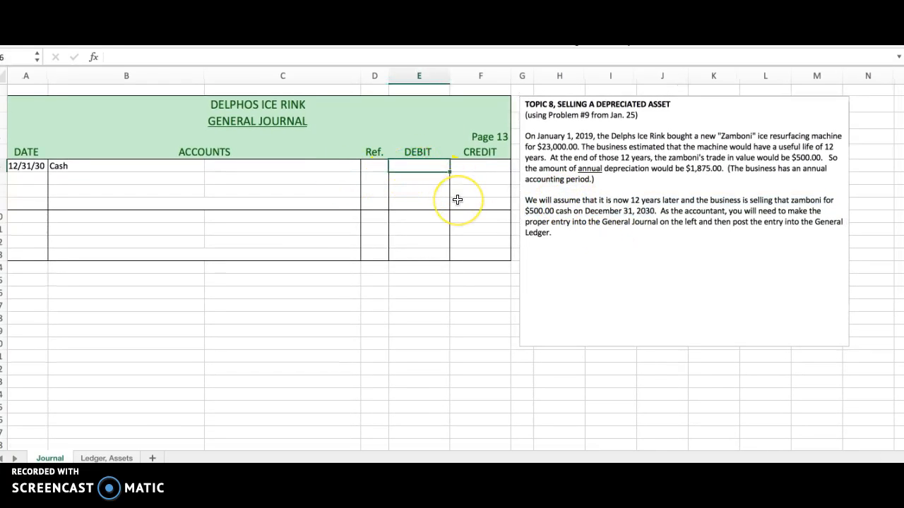
pyautogui.write('500')
pyautogui.press('Return')
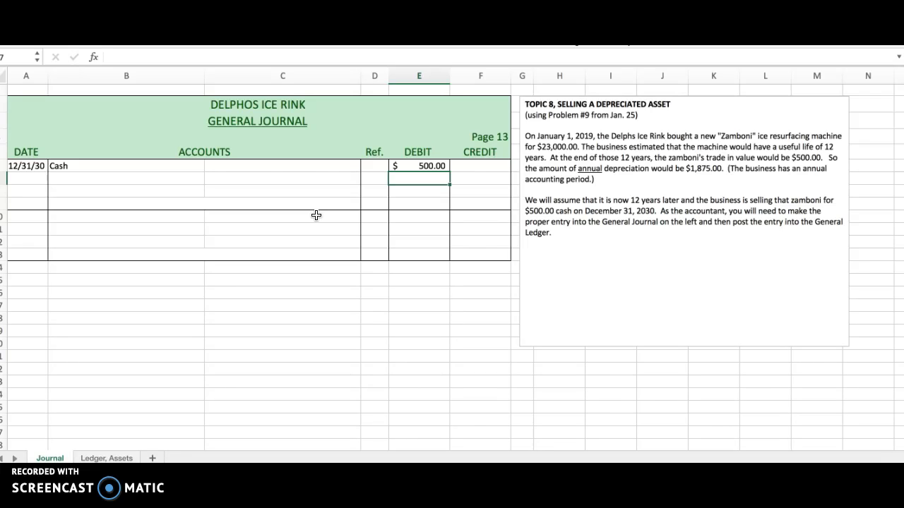
# Enter Zamboni as the indented credited account on the line below Cash, checking the asset ledger for the account
pyautogui.click(301, 178)
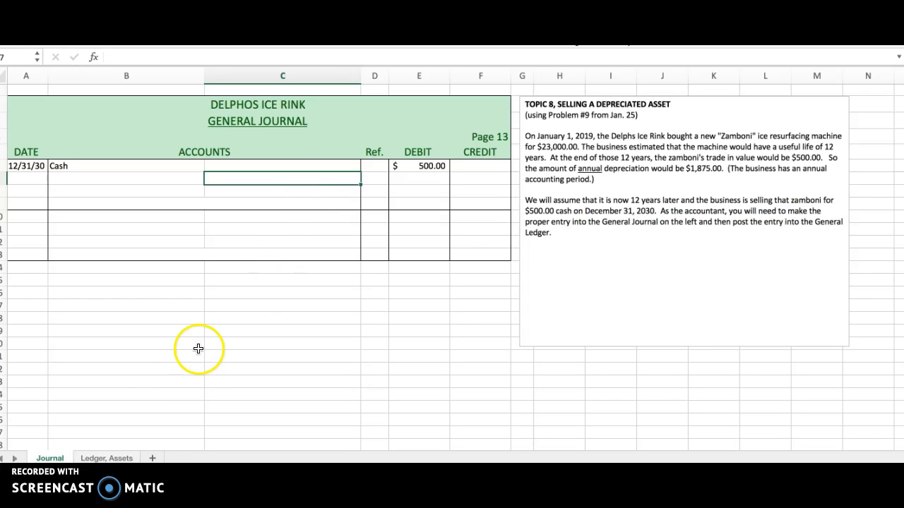
pyautogui.click(123, 458)
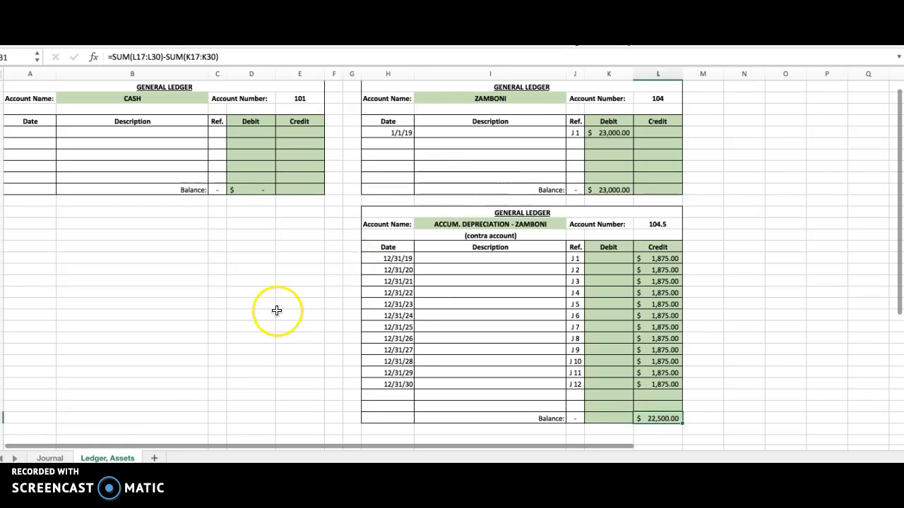
pyautogui.click(50, 458)
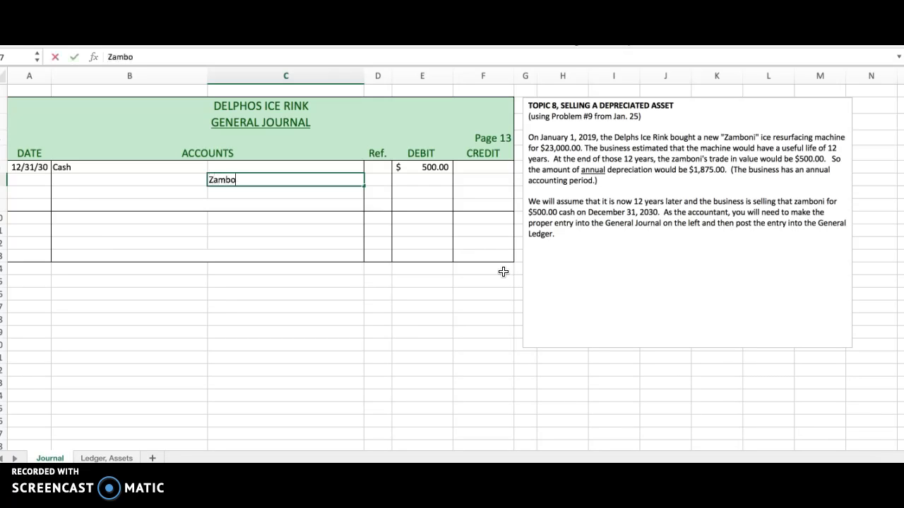
pyautogui.press('Tab')
pyautogui.press('Tab')
pyautogui.press('Tab')
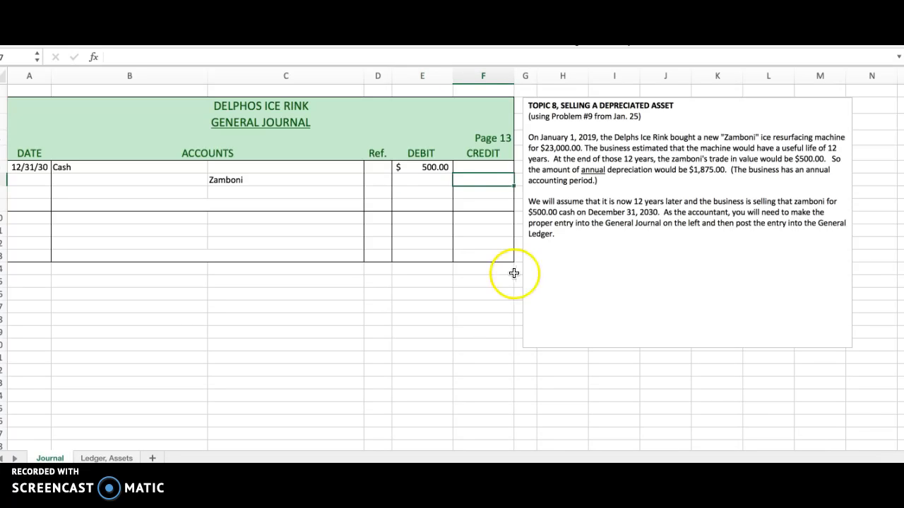
# Look up the original cost in the Zamboni ledger account and enter a 23,000.00 credit on the Zamboni journal line
pyautogui.click(106, 457)
pyautogui.click(490, 96)
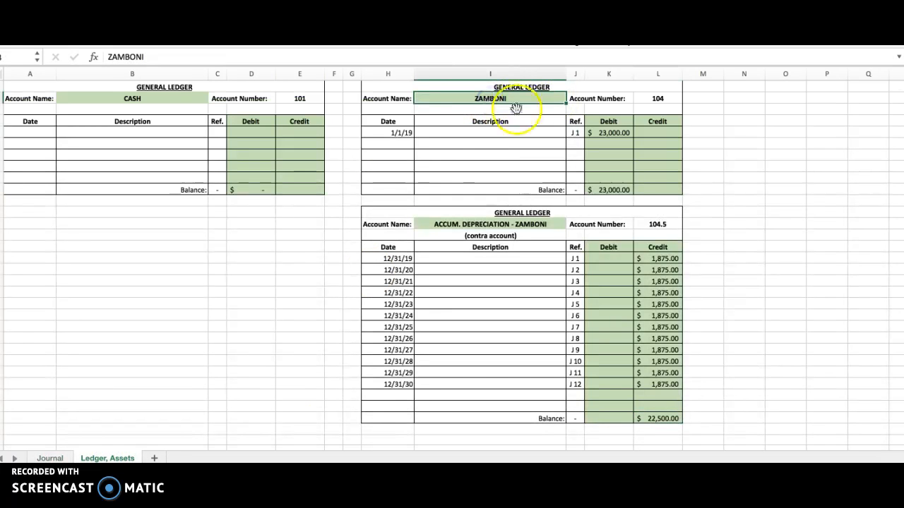
pyautogui.click(612, 134)
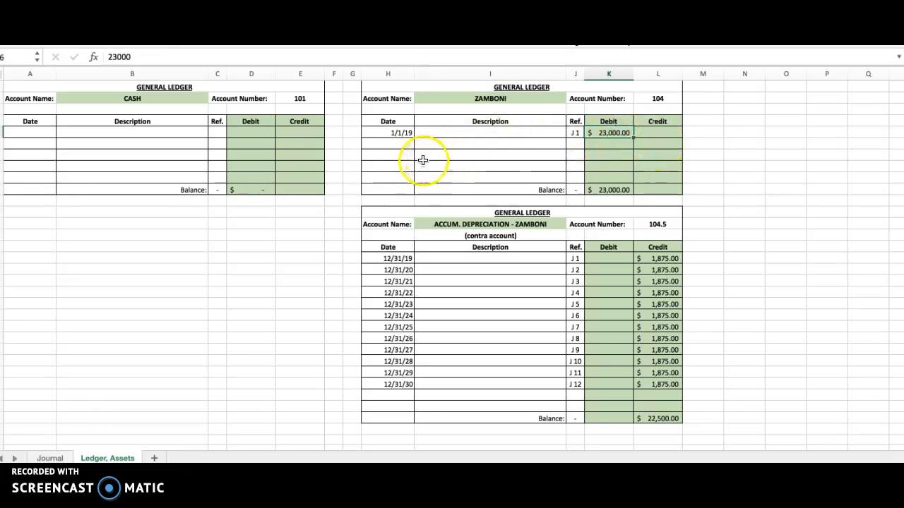
pyautogui.click(60, 457)
pyautogui.write('23000')
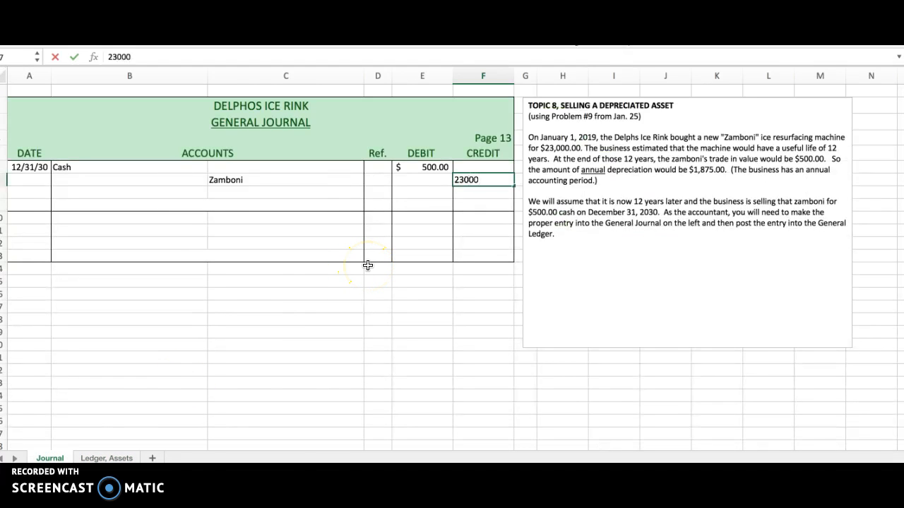
pyautogui.press('Return')
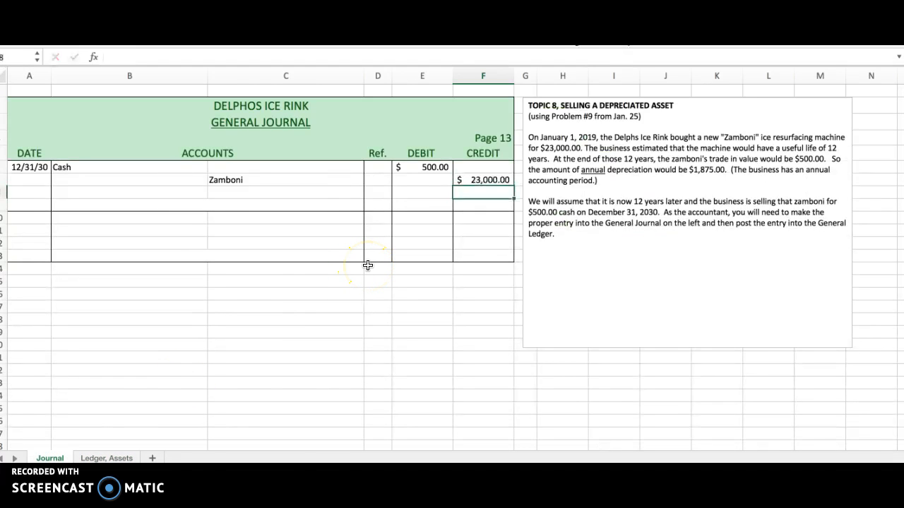
# Enter Accumulated Depr. - Zamboni as the account on the journal line below Zamboni
pyautogui.click(265, 192)
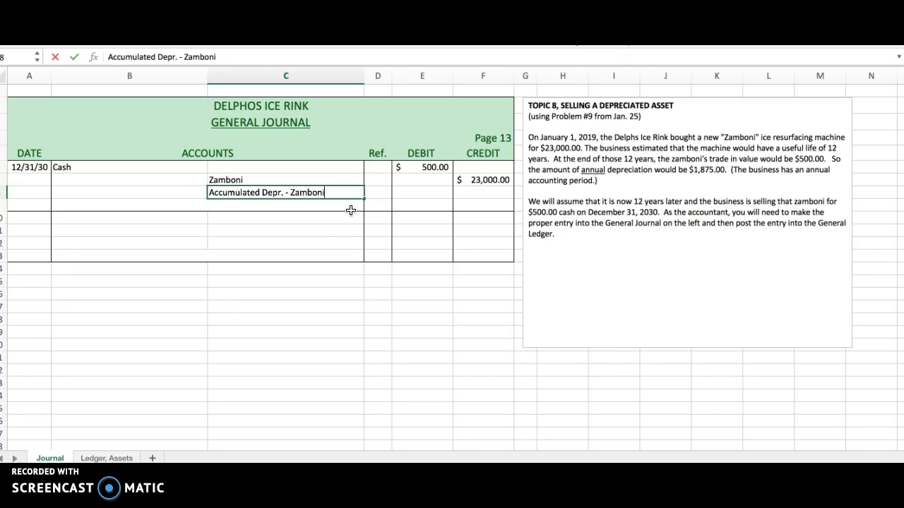
pyautogui.click(352, 192)
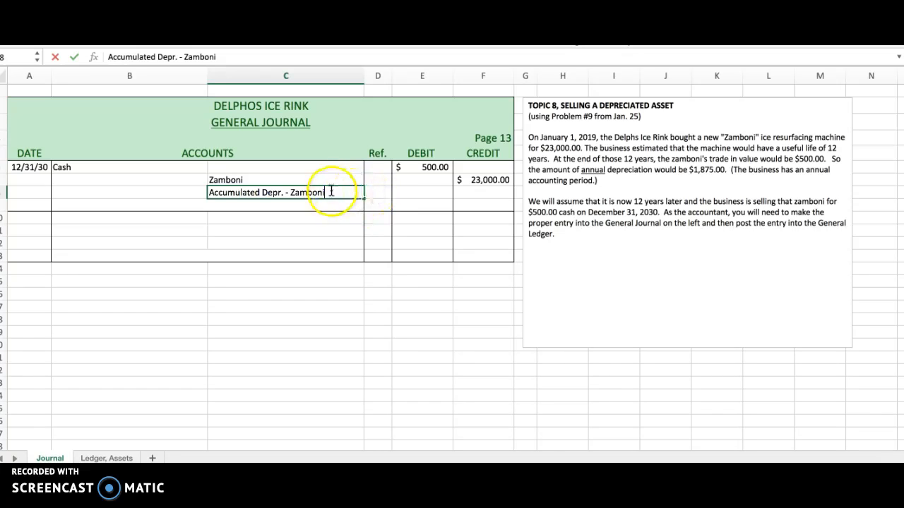
pyautogui.click(333, 207)
pyautogui.click(341, 195)
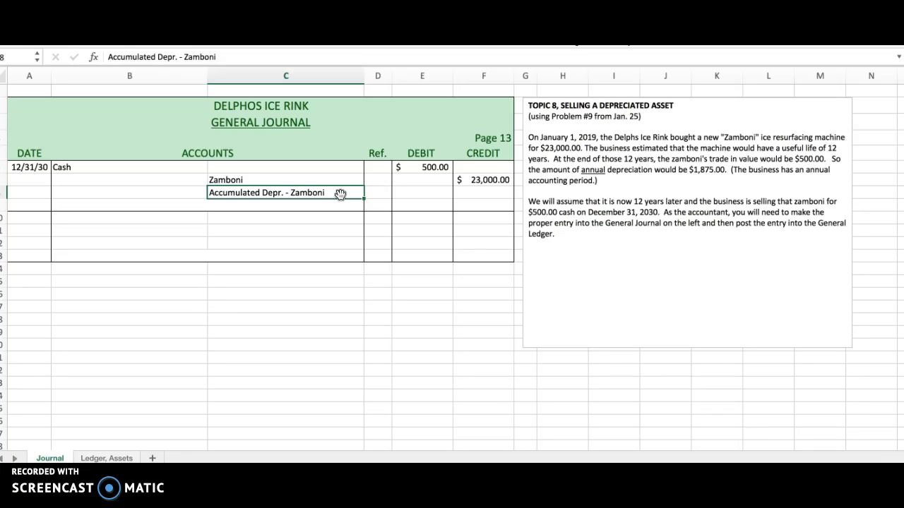
pyautogui.click(316, 193)
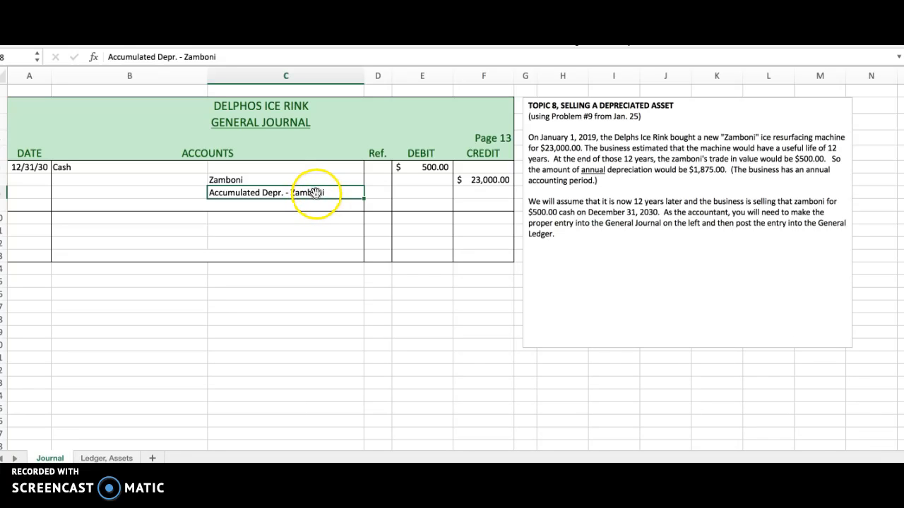
# Look up the accumulated depreciation balance in the asset ledger and enter a 22,500.00 debit on the Accumulated Depr. - Zamboni journal line
pyautogui.click(117, 458)
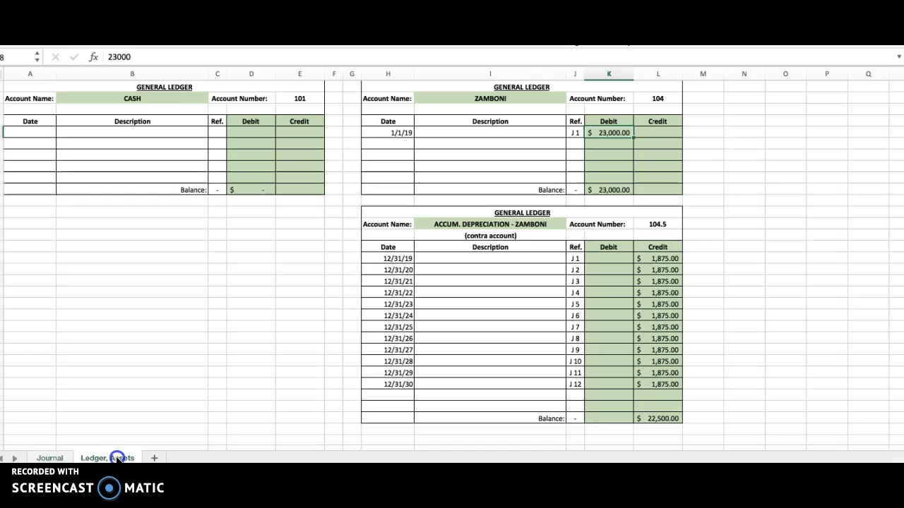
pyautogui.click(535, 221)
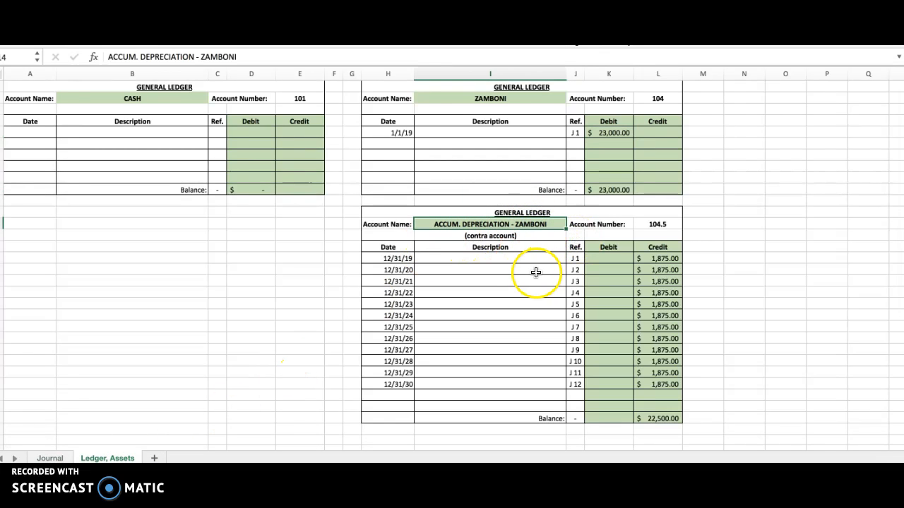
pyautogui.click(662, 420)
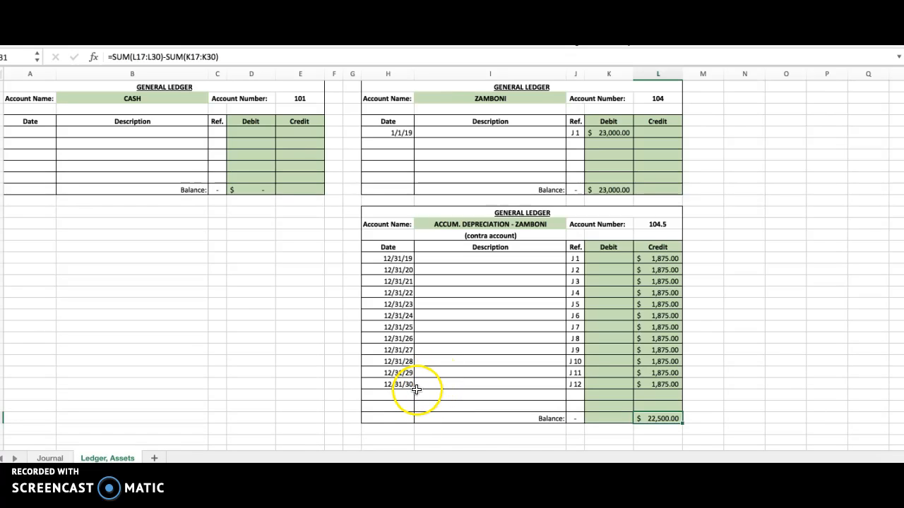
pyautogui.click(51, 458)
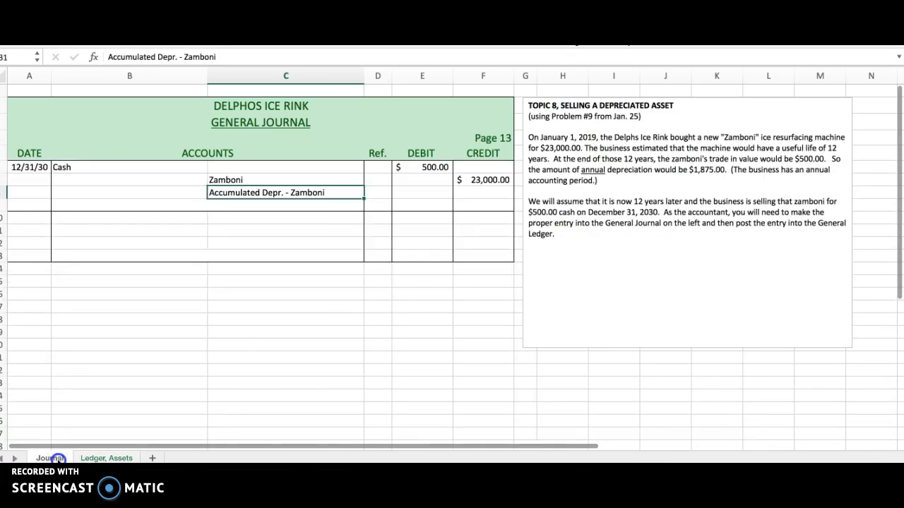
pyautogui.click(429, 192)
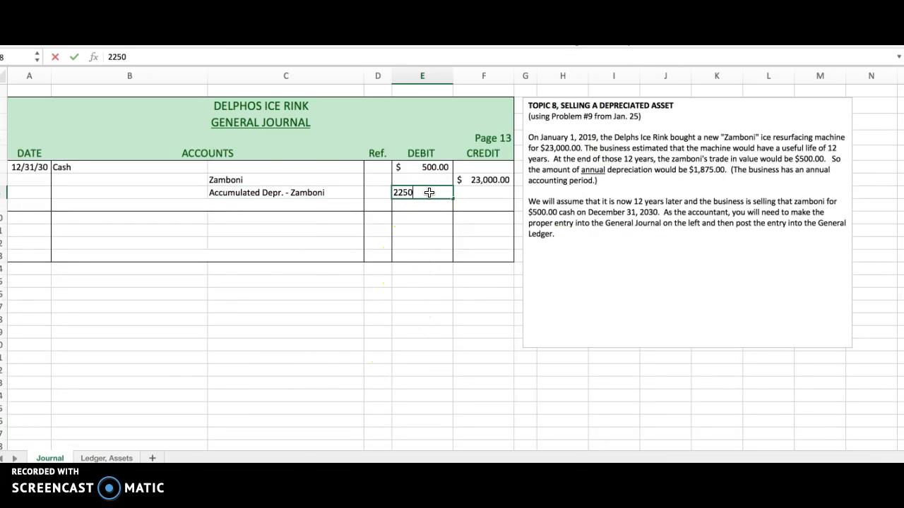
pyautogui.press('Return')
pyautogui.click(415, 221)
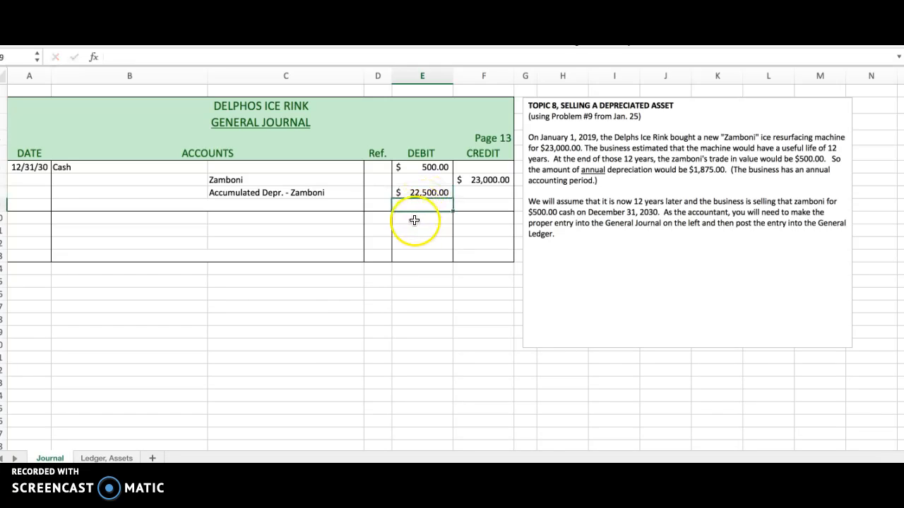
# Add the explanation "sold old zamboni machine" below the journal entry and compare the entry's debits with its credit
pyautogui.click(104, 204)
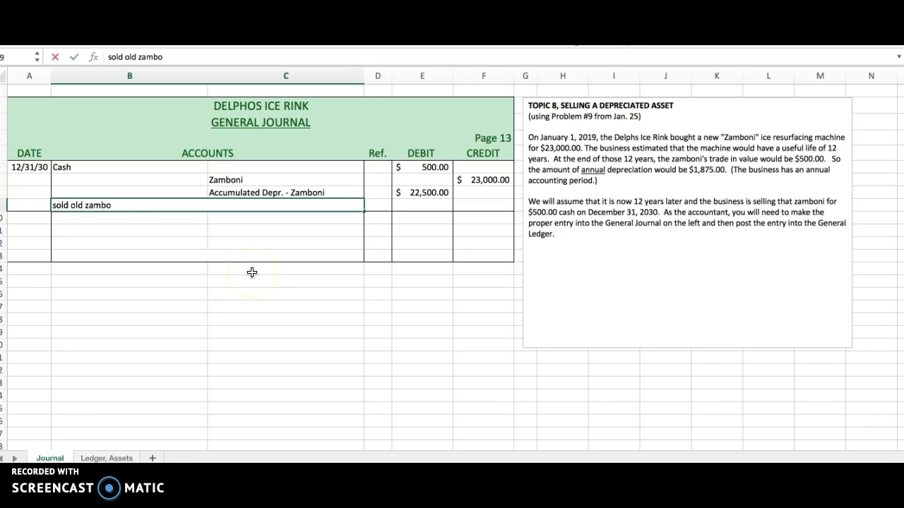
pyautogui.write('sold old zamboni machine')
pyautogui.press('Return')
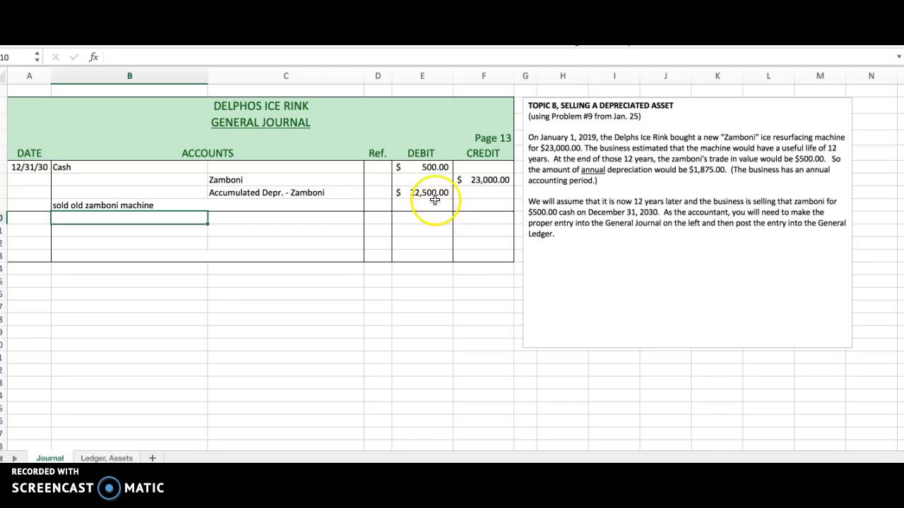
pyautogui.click(437, 165)
pyautogui.moveTo(436, 166); pyautogui.dragTo(434, 192)
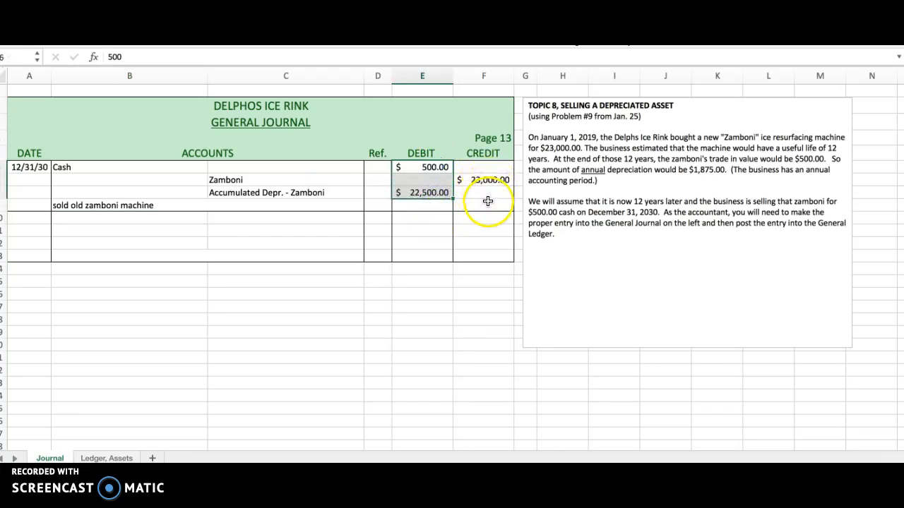
pyautogui.click(484, 180)
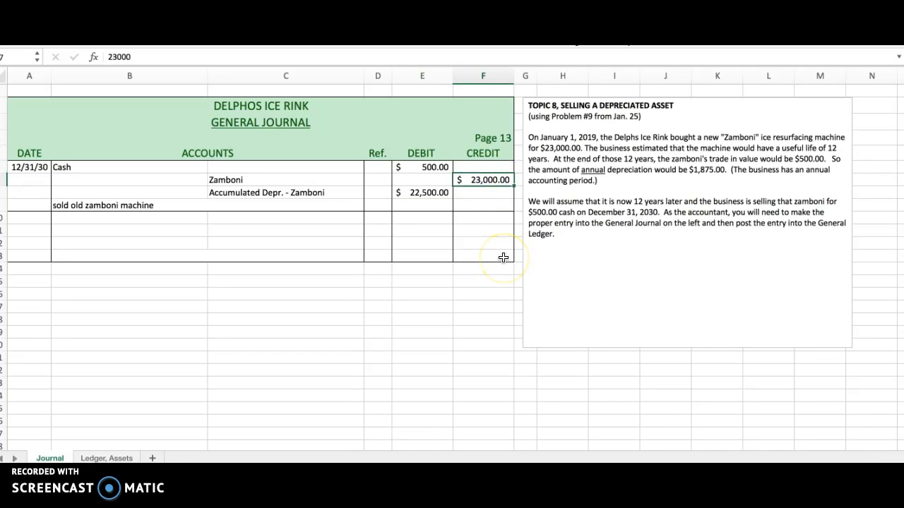
# Post the cash received to the Cash ledger account, dated 12/31/2030 with a 500.00 debit
pyautogui.click(379, 167)
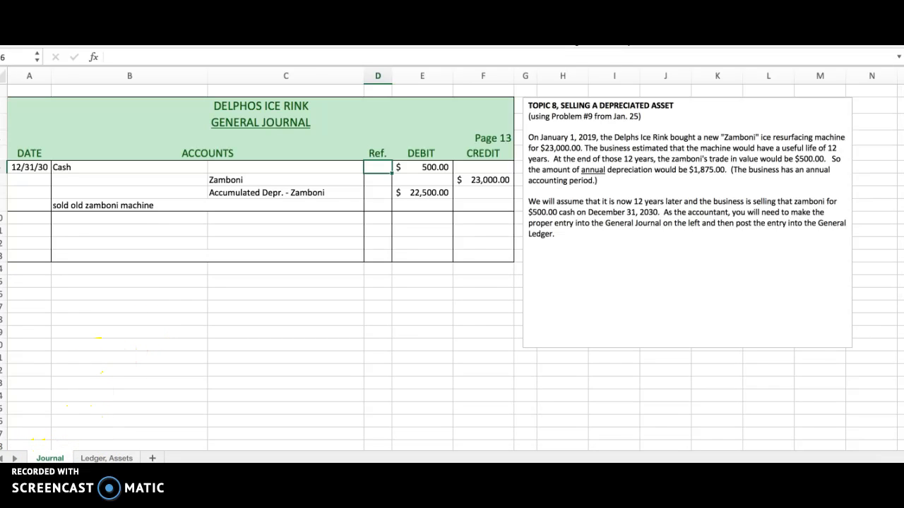
pyautogui.click(107, 458)
pyautogui.click(29, 132)
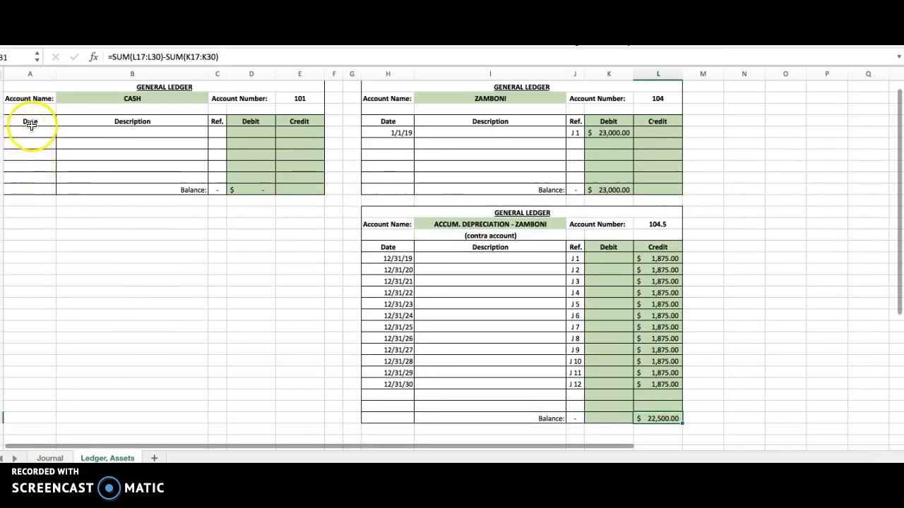
pyautogui.write('12/31/30')
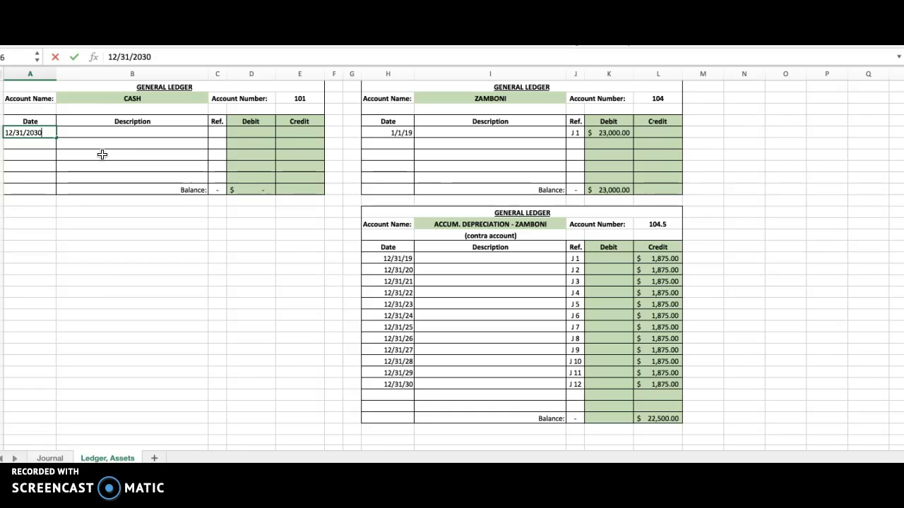
pyautogui.press('Tab')
pyautogui.press('Tab')
pyautogui.press('Tab')
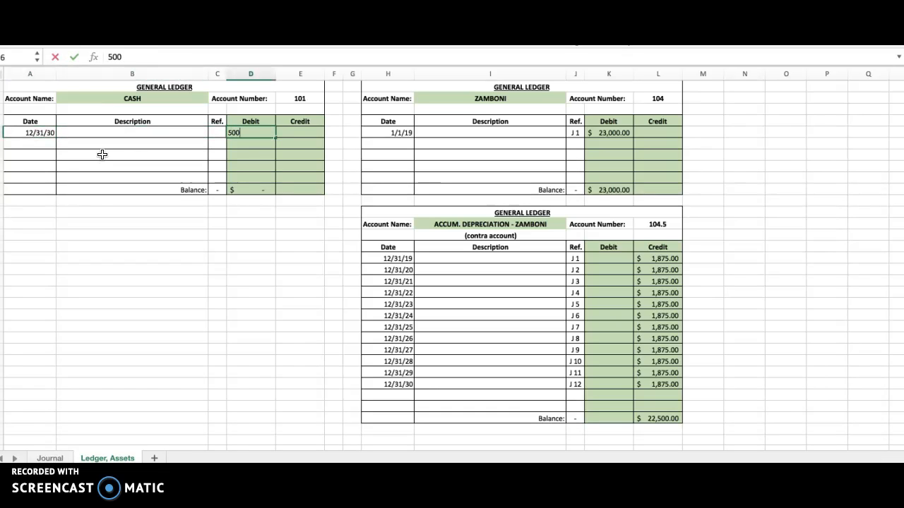
pyautogui.press('Return')
# Enter J 13 as the journal reference for the Cash ledger posting
pyautogui.press('Up')
pyautogui.press('Tab')
pyautogui.press('Tab')
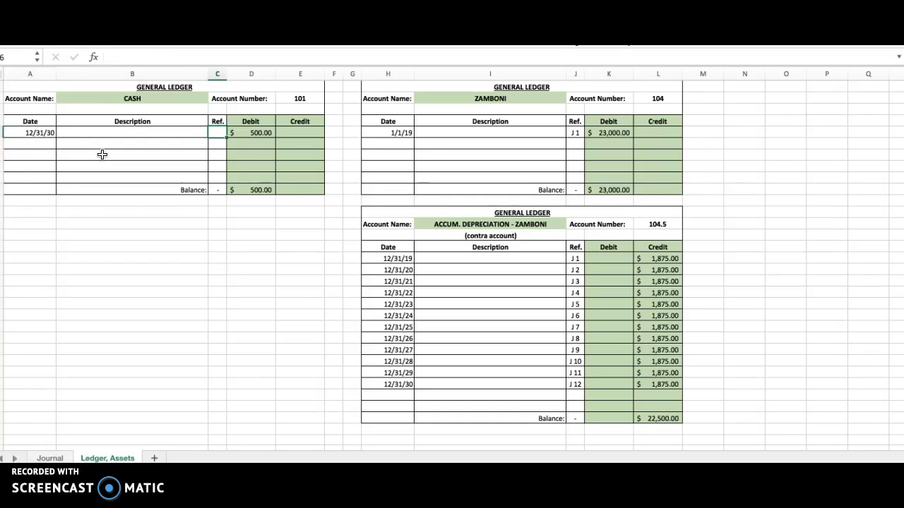
pyautogui.write('J 13')
pyautogui.press('Return')
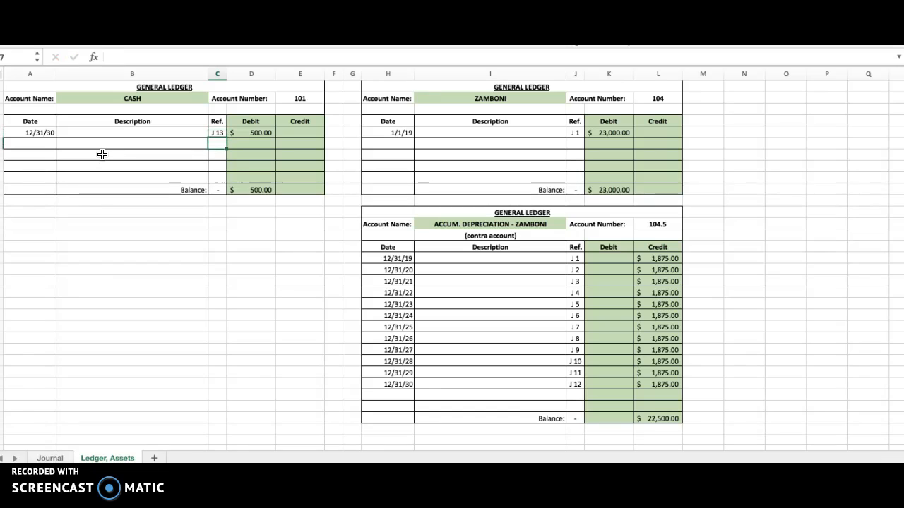
# Enter account number 101 as the posting reference on the Cash line of the General Journal
pyautogui.click(17, 85)
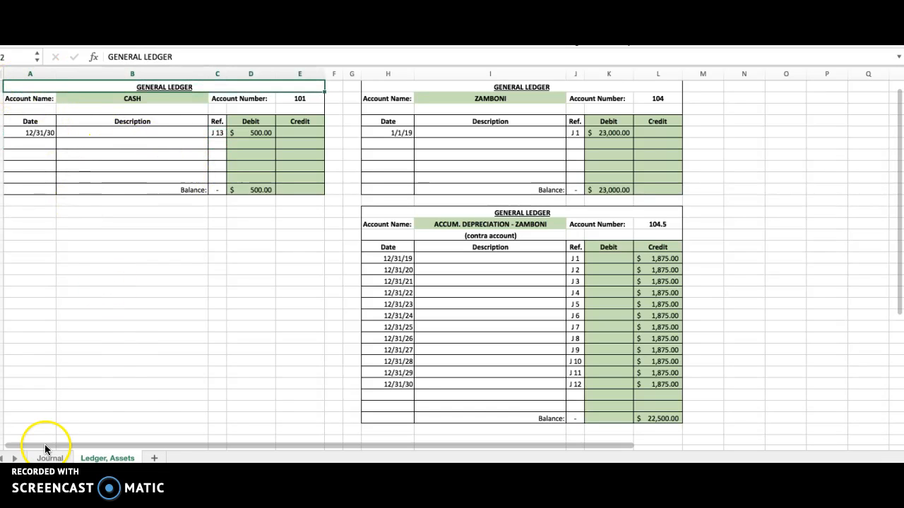
pyautogui.click(42, 458)
pyautogui.write('101')
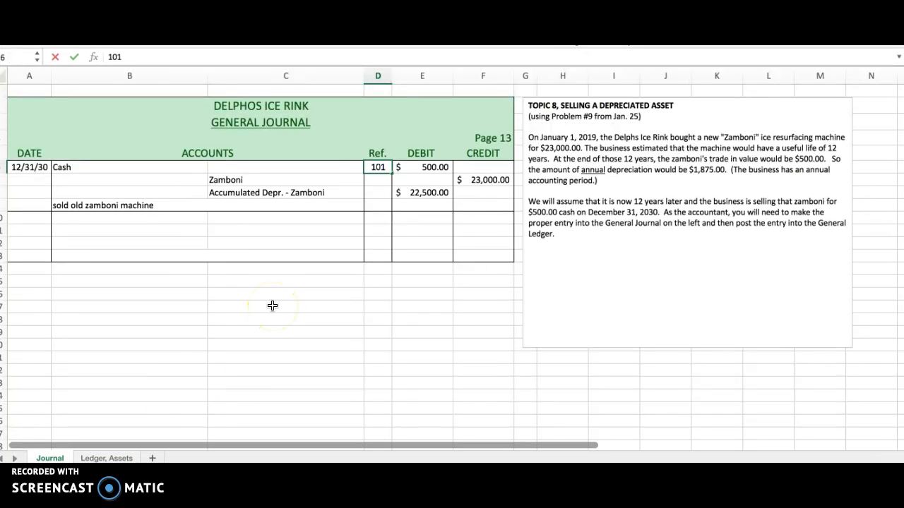
pyautogui.press('Return')
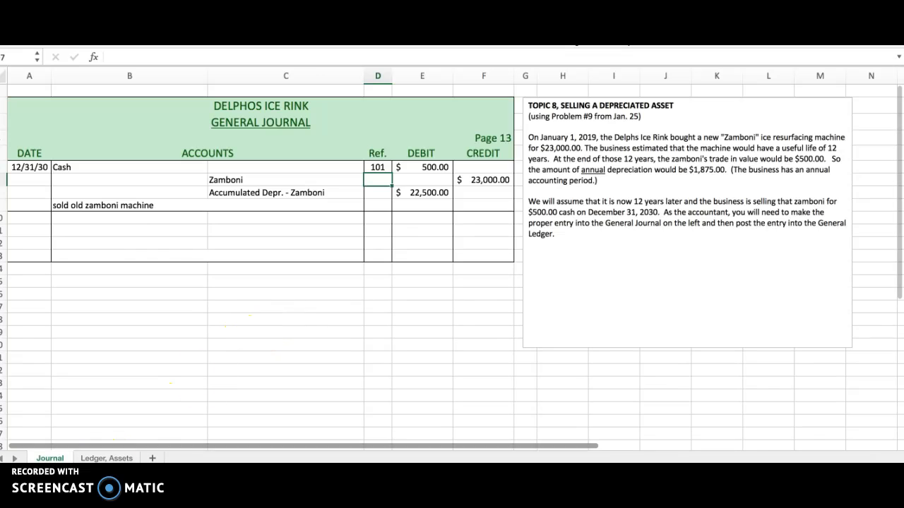
# Post the sale to the Zamboni ledger account, dated 12/31/30 with a 23,000.00 credit
pyautogui.click(104, 459)
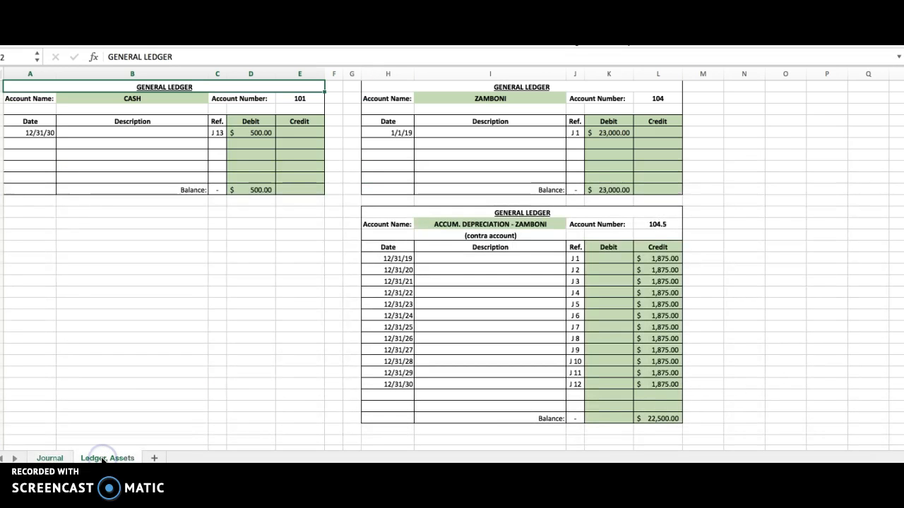
pyautogui.click(401, 144)
pyautogui.write('12/')
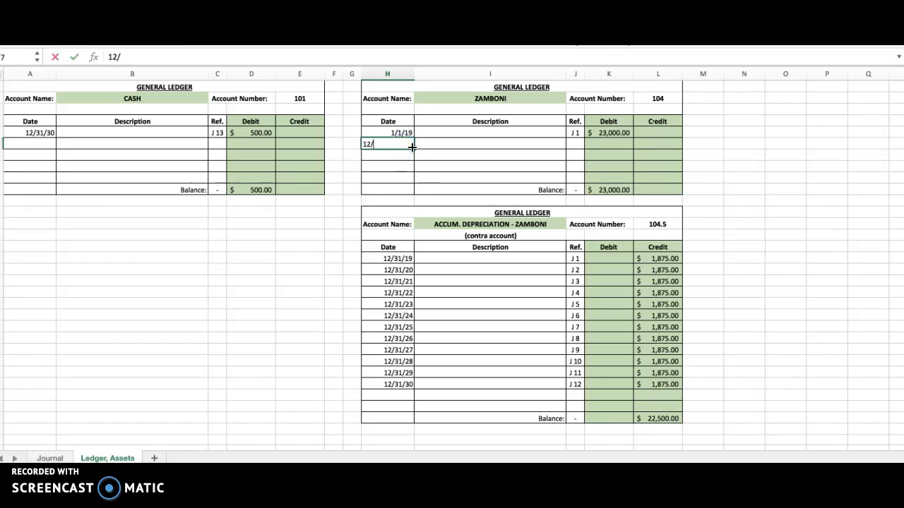
pyautogui.press('Tab')
pyautogui.press('Tab')
pyautogui.press('Tab')
pyautogui.press('Tab')
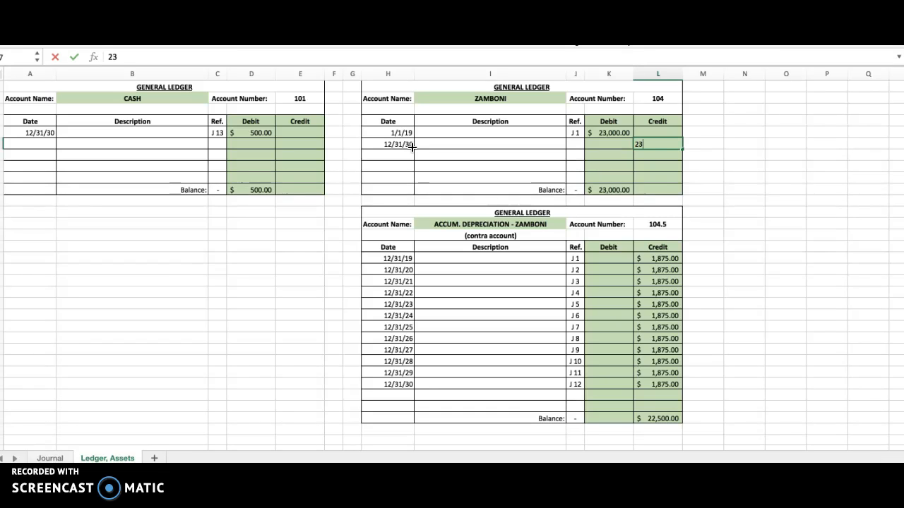
pyautogui.press('Return')
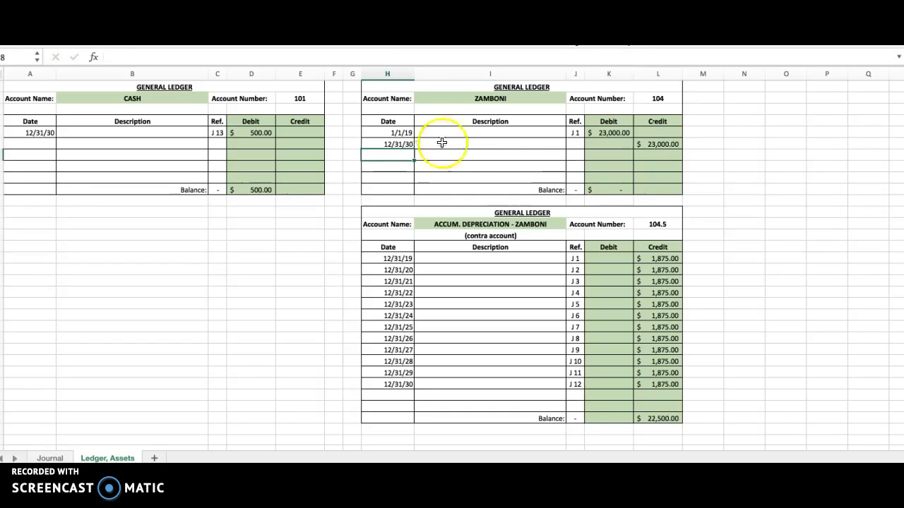
# Enter J 13 as the journal reference for the 12/31/30 Zamboni ledger posting
pyautogui.click(580, 143)
pyautogui.write('J 1')
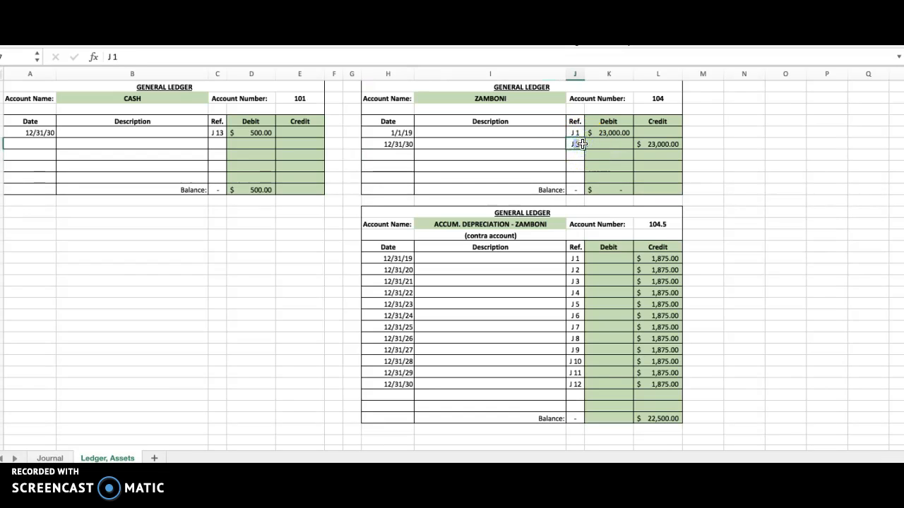
pyautogui.write('3')
pyautogui.press('Return')
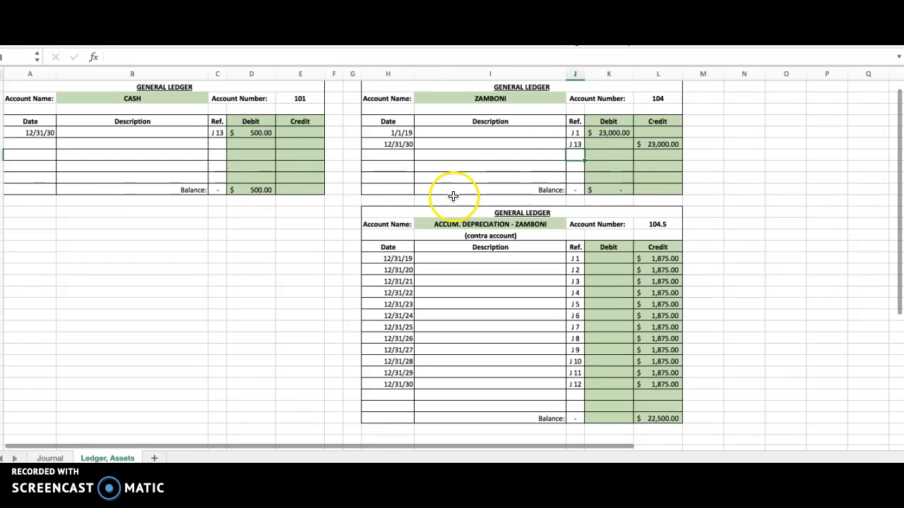
# Enter account number 104 as the posting reference on the Zamboni line of the General Journal
pyautogui.click(50, 457)
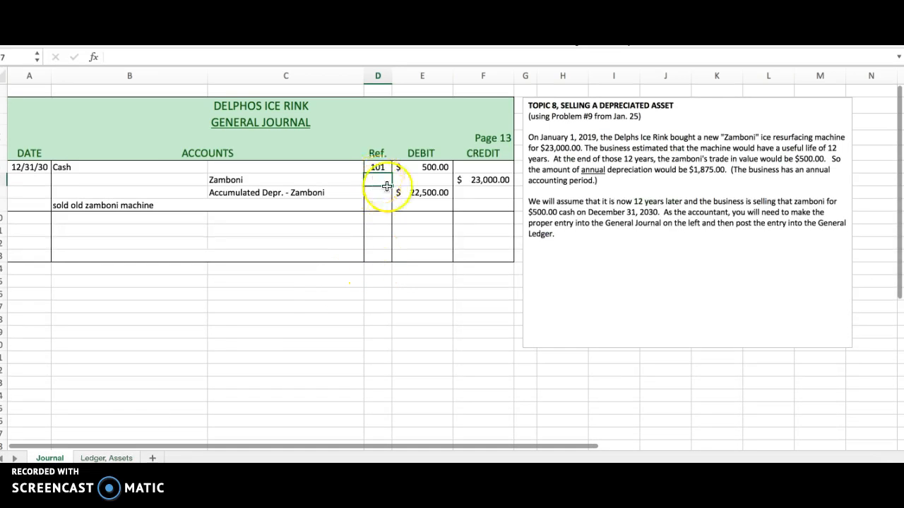
pyautogui.write('104')
pyautogui.press('Return')
pyautogui.hscroll(1, 202, 339)
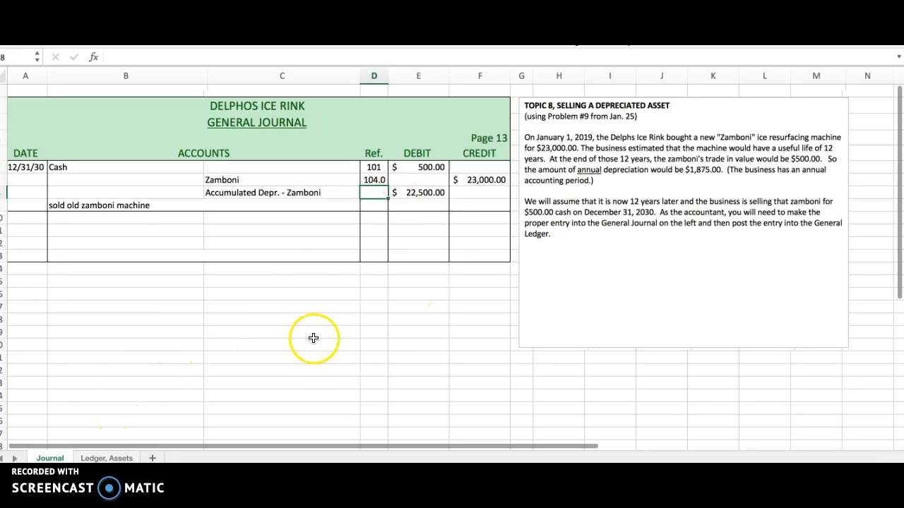
# Check the balance of the Zamboni ledger account after its credit posting
pyautogui.click(111, 459)
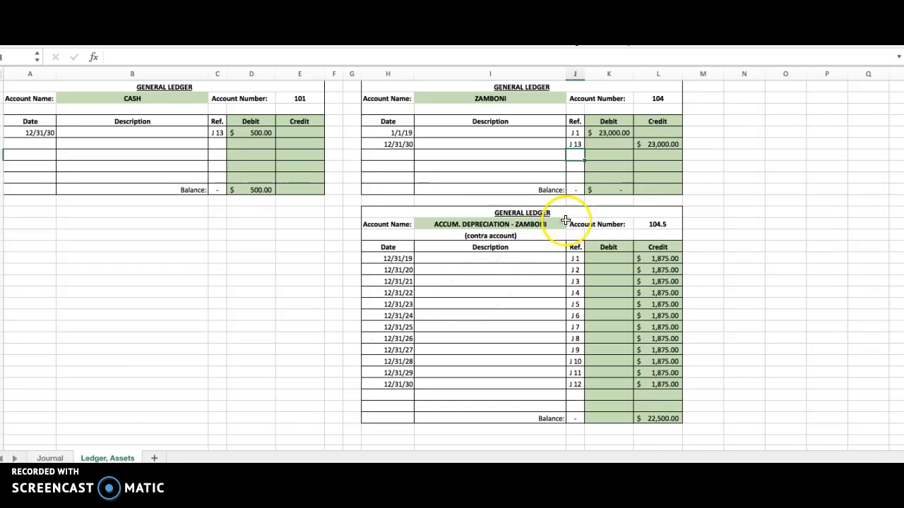
pyautogui.click(610, 191)
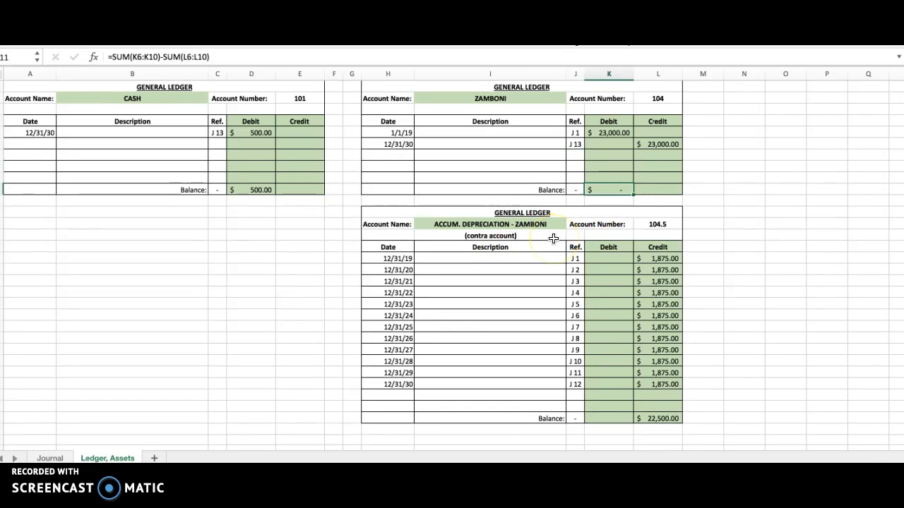
pyautogui.scroll(-1, 553, 238)
pyautogui.scroll(2, 553, 239)
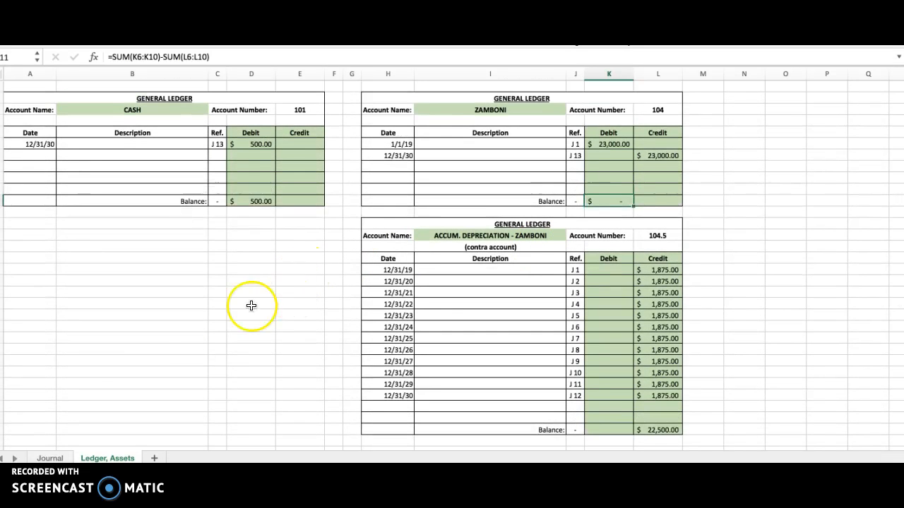
# Post the journal's accumulated depreciation line to the Accum. Depreciation - Zamboni ledger account, dated 12/31/30 with a 22,500.00 debit
pyautogui.click(49, 458)
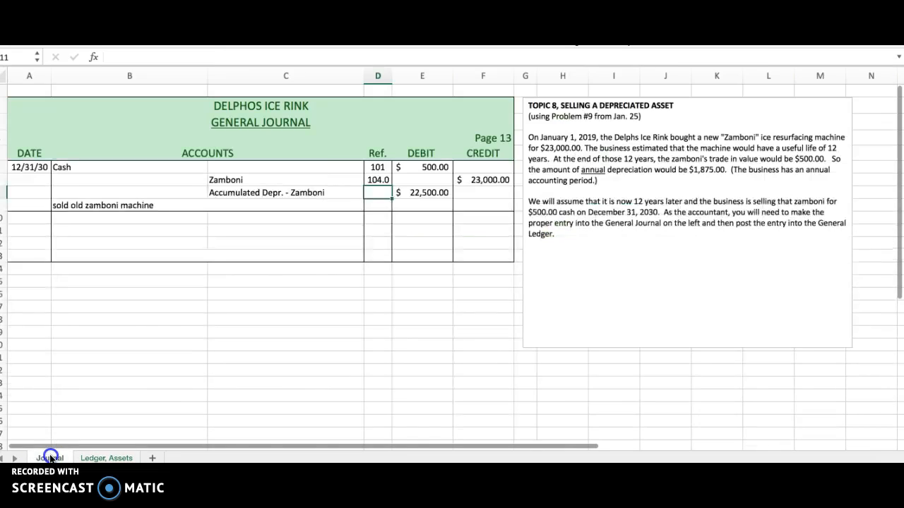
pyautogui.click(429, 192)
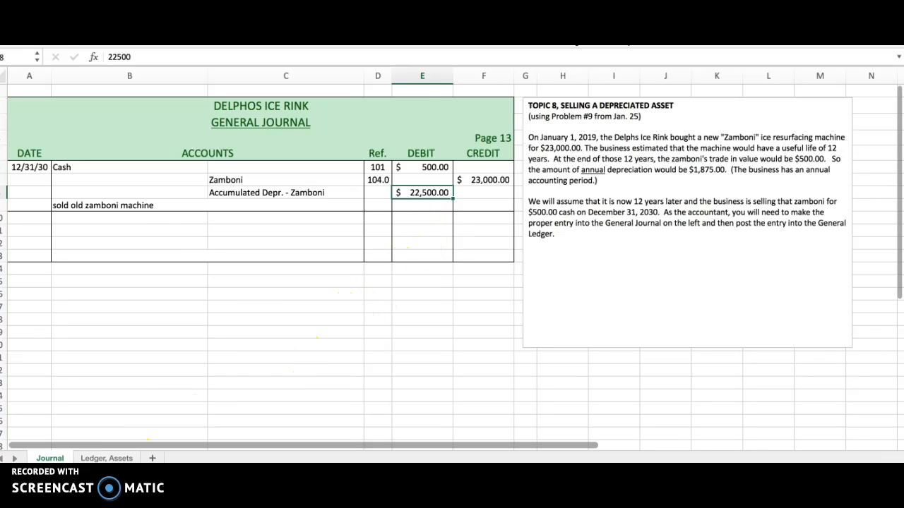
pyautogui.click(115, 460)
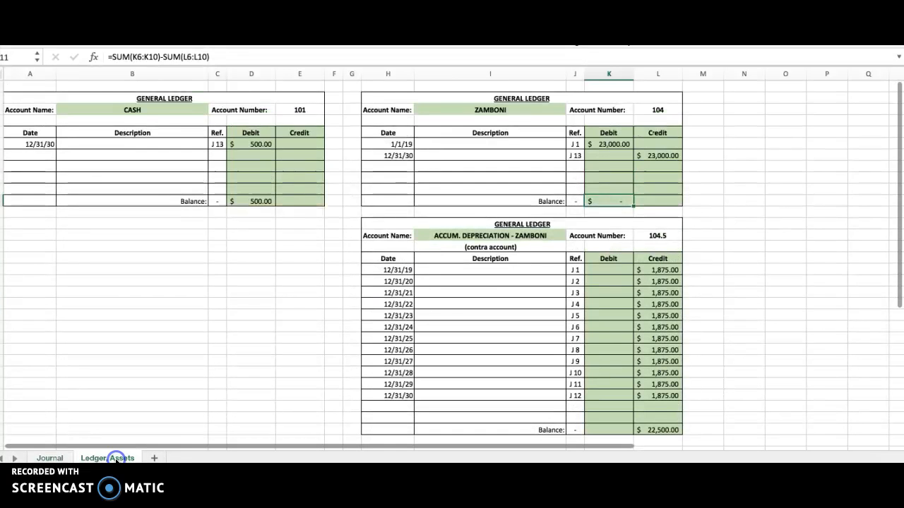
pyautogui.click(403, 407)
pyautogui.write('2/31/')
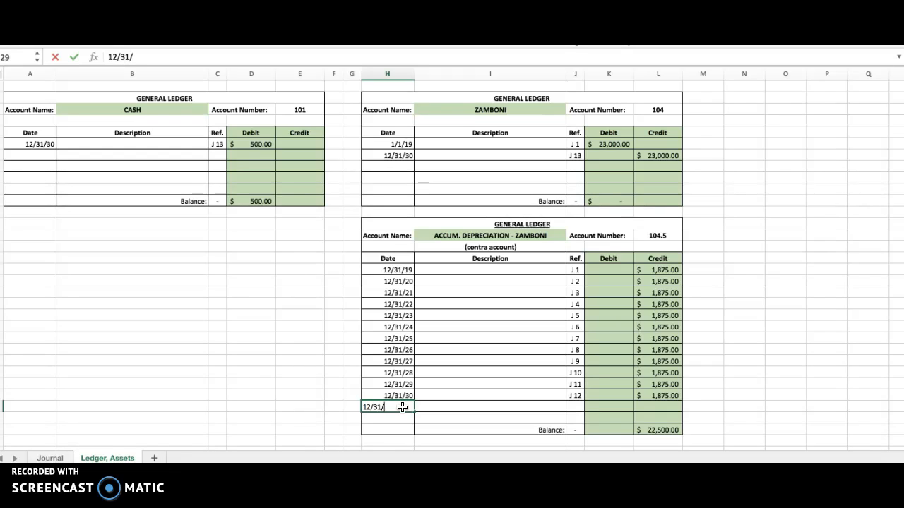
pyautogui.write('30')
pyautogui.press('Tab')
pyautogui.press('Tab')
pyautogui.press('Tab')
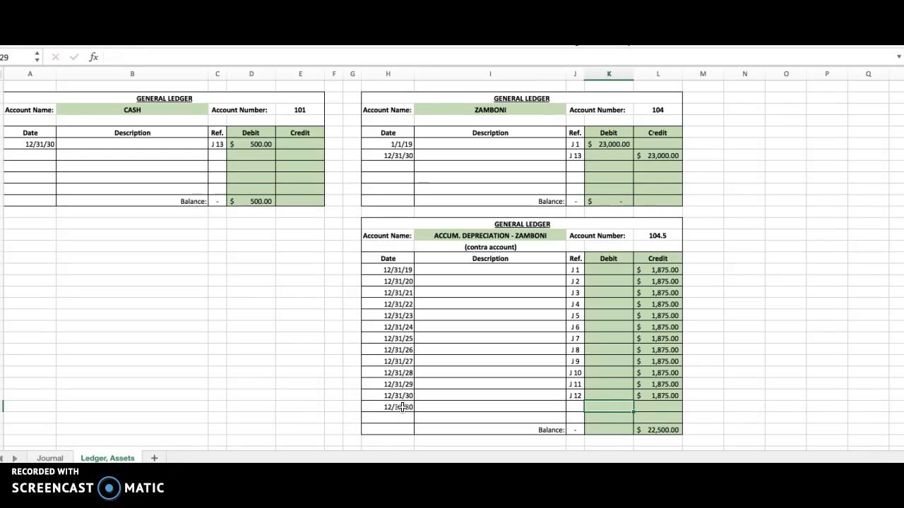
pyautogui.write('22500')
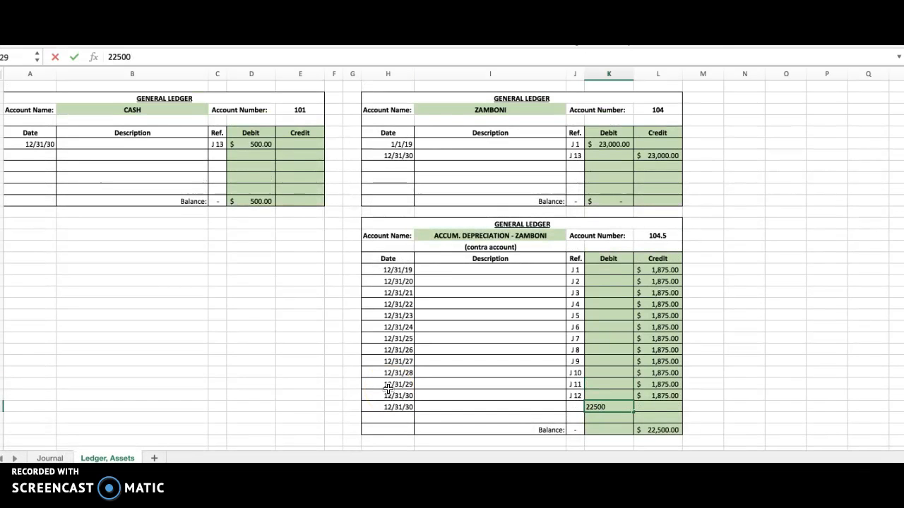
pyautogui.press('Return')
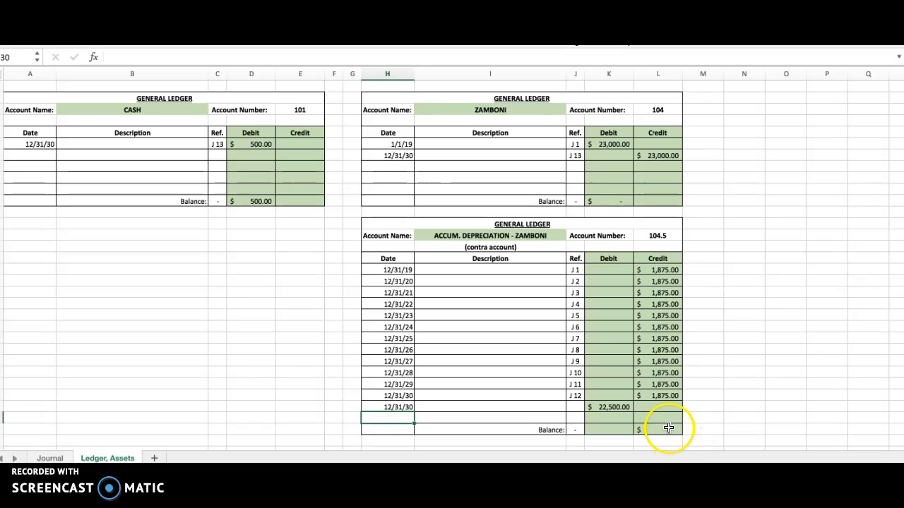
# Enter J 13 as the journal reference for the 22,500.00 debit in the Accum. Depreciation - Zamboni ledger
pyautogui.click(575, 407)
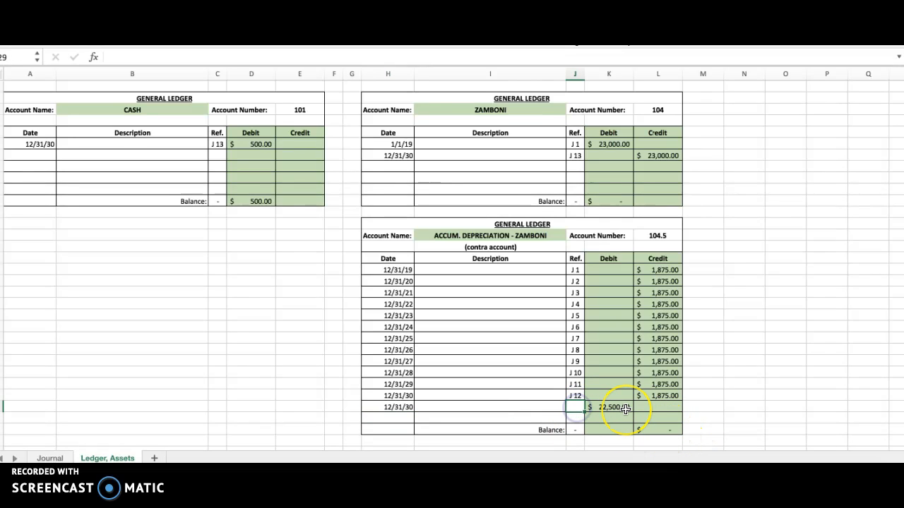
pyautogui.write('J 13')
pyautogui.press('Return')
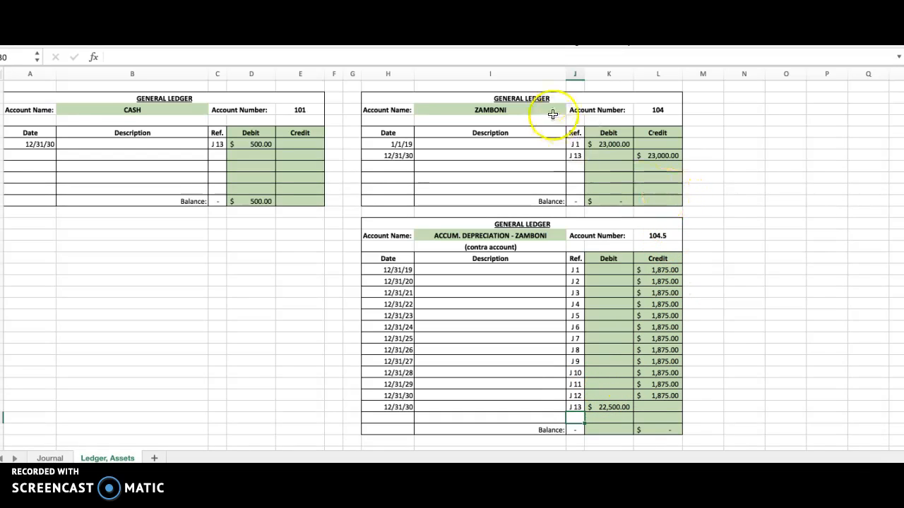
# Enter account number 104.5 as the posting reference on the journal's Accumulated Depr. - Zamboni line, displayed to one decimal place
pyautogui.click(524, 109)
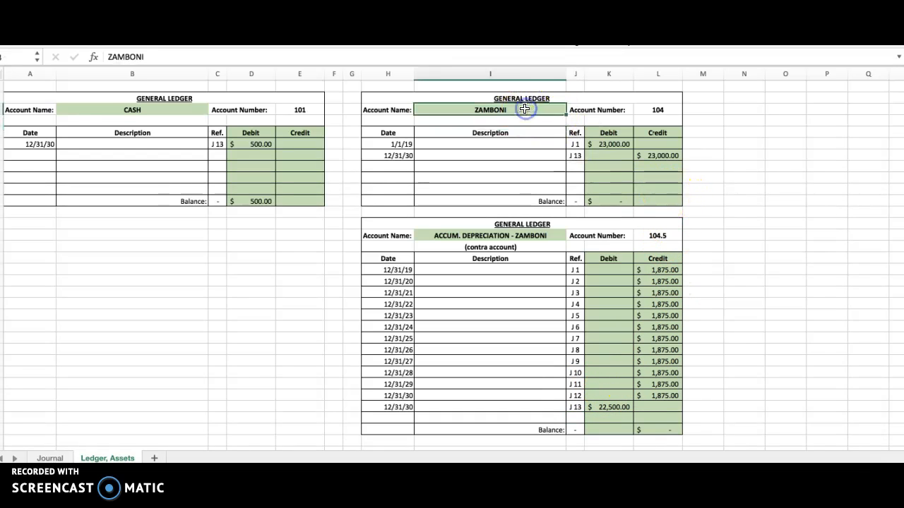
pyautogui.click(496, 236)
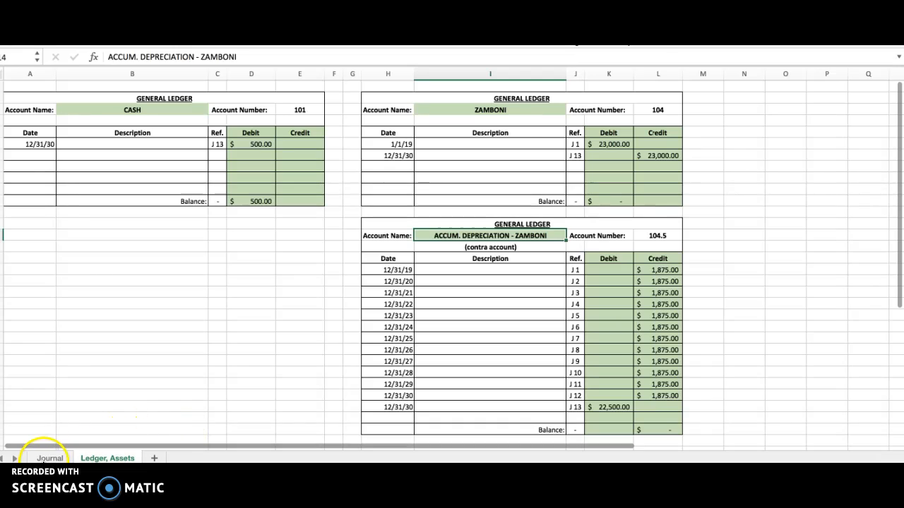
pyautogui.click(50, 458)
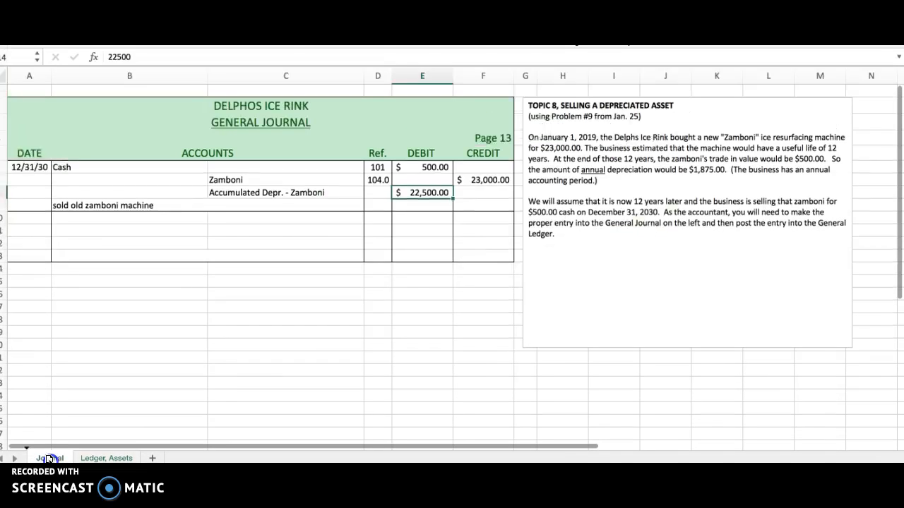
pyautogui.click(379, 192)
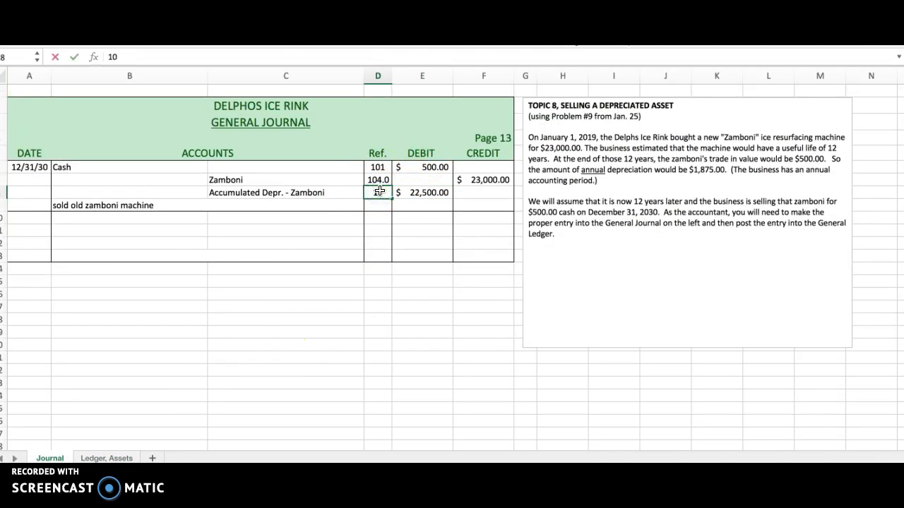
pyautogui.press('Return')
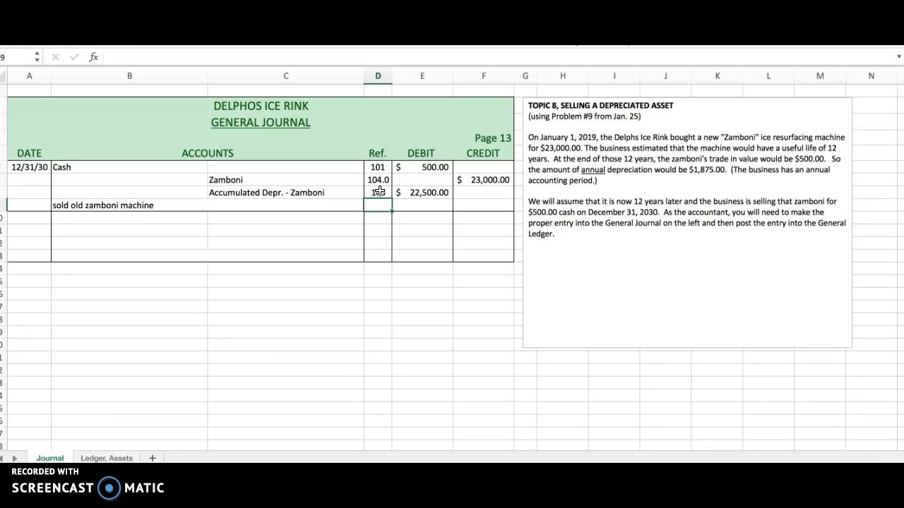
pyautogui.click(379, 192)
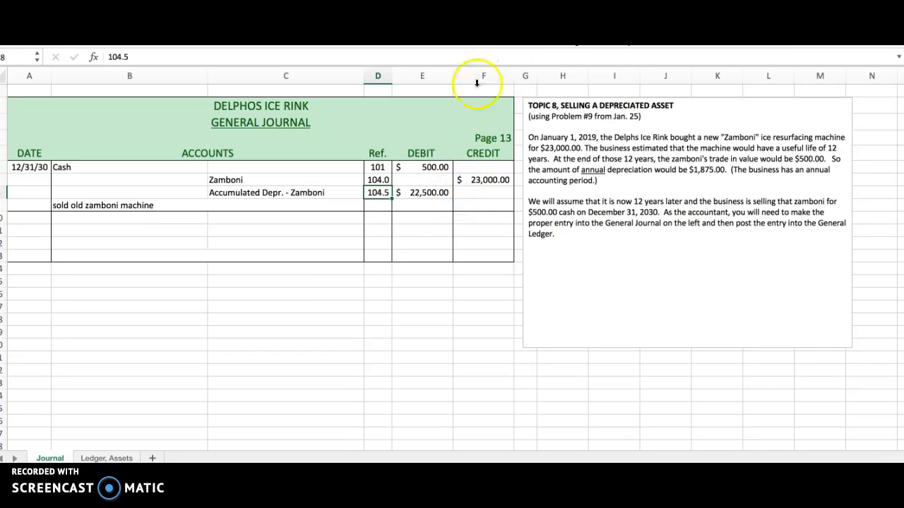
# Review the Cash, Zamboni and Accumulated Depr. - Zamboni lines of the journal entry and their ledger postings
pyautogui.click(303, 256)
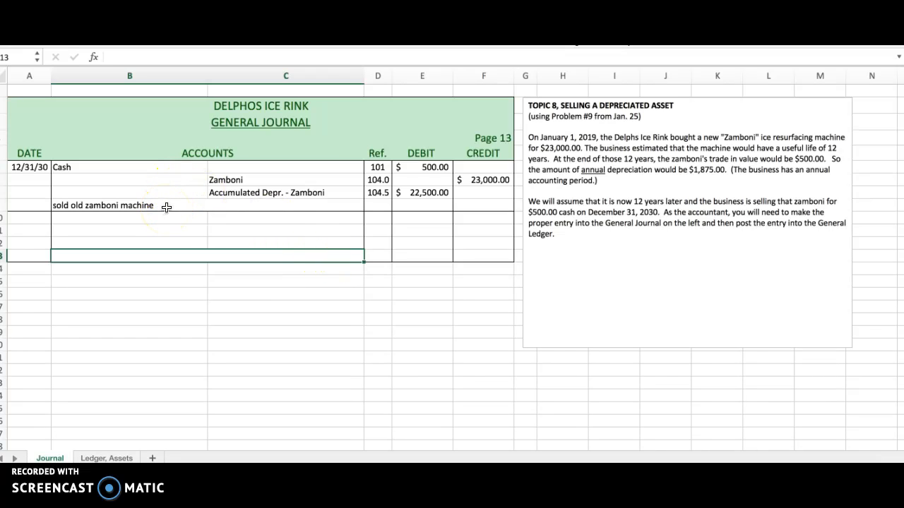
pyautogui.click(29, 90)
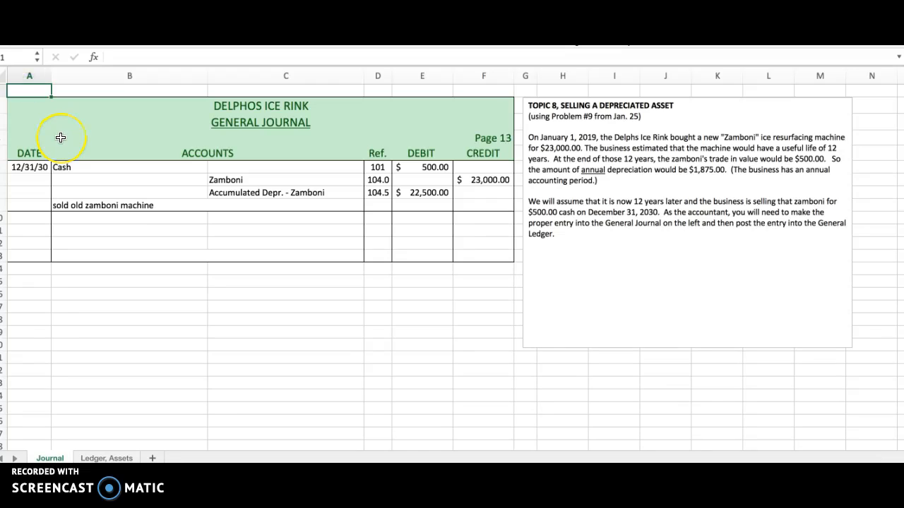
pyautogui.click(80, 167)
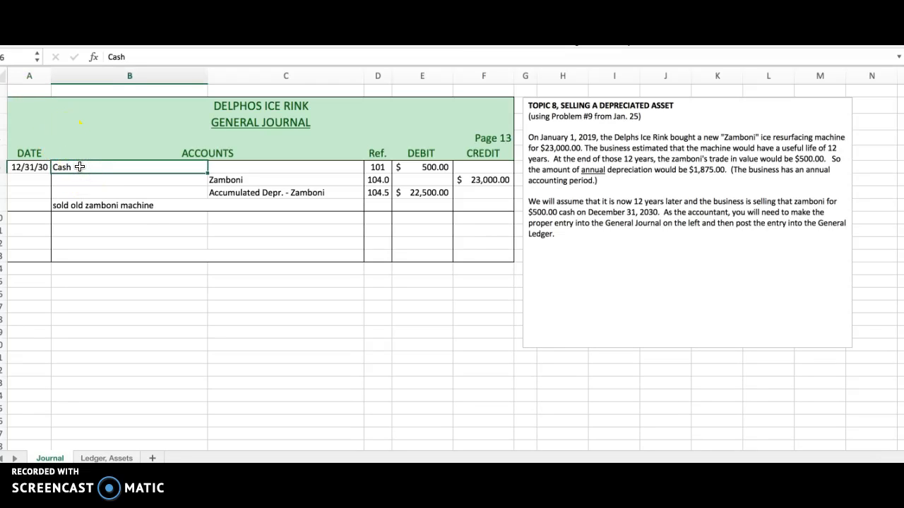
pyautogui.click(226, 182)
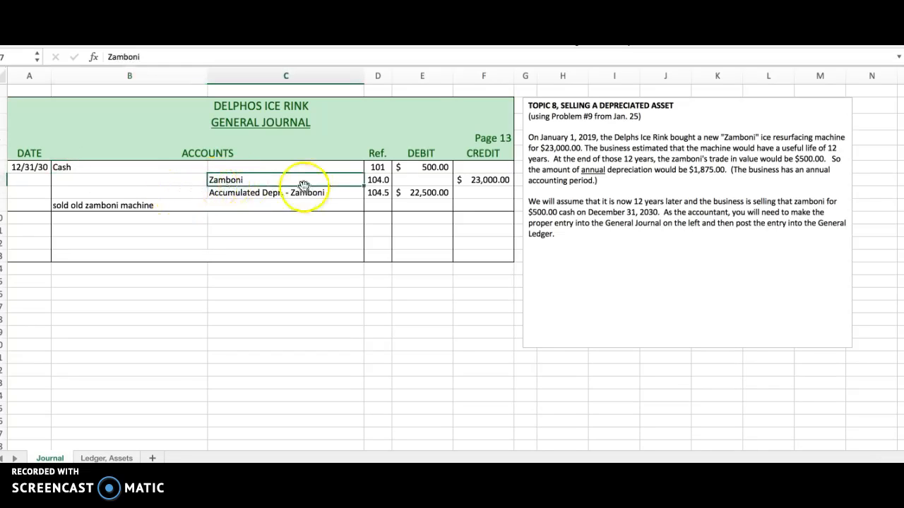
pyautogui.click(494, 180)
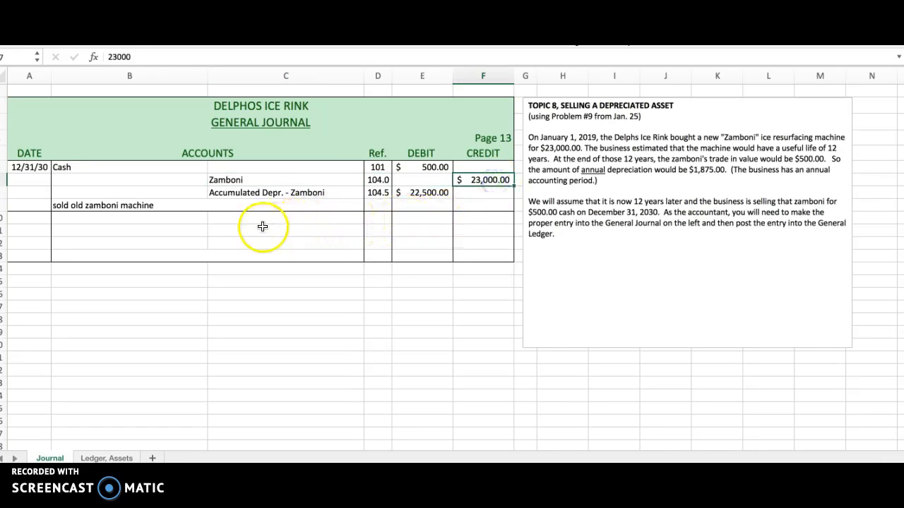
pyautogui.click(259, 191)
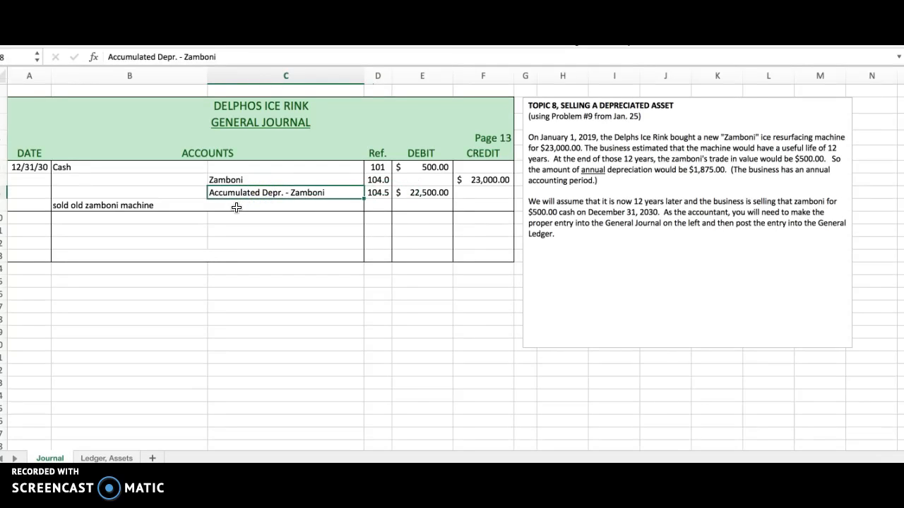
pyautogui.click(415, 192)
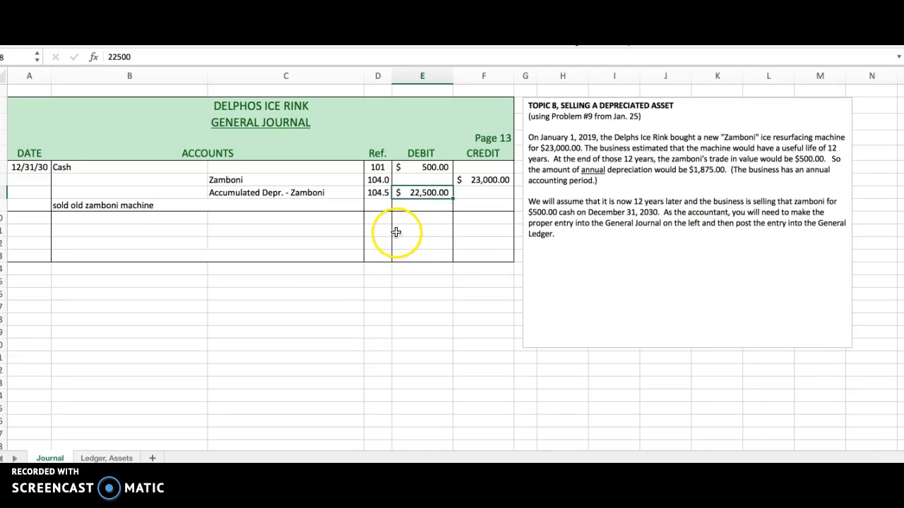
pyautogui.click(109, 457)
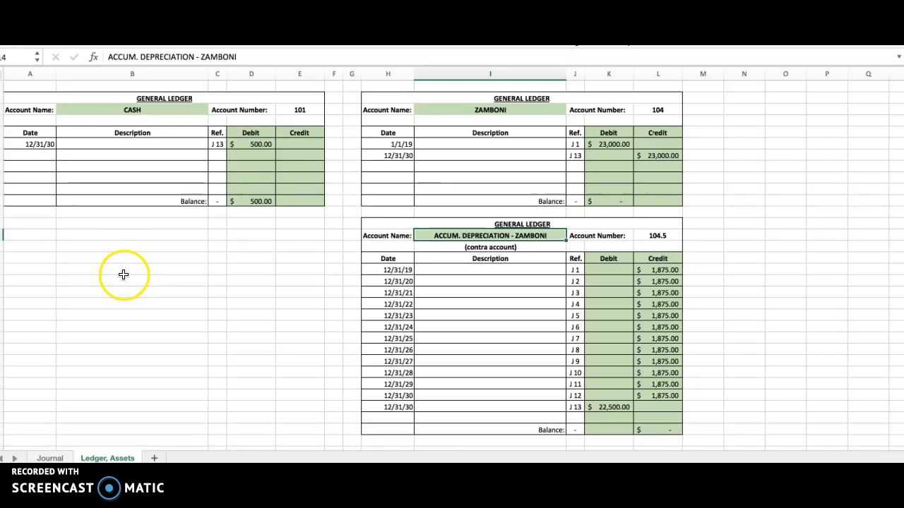
pyautogui.click(34, 82)
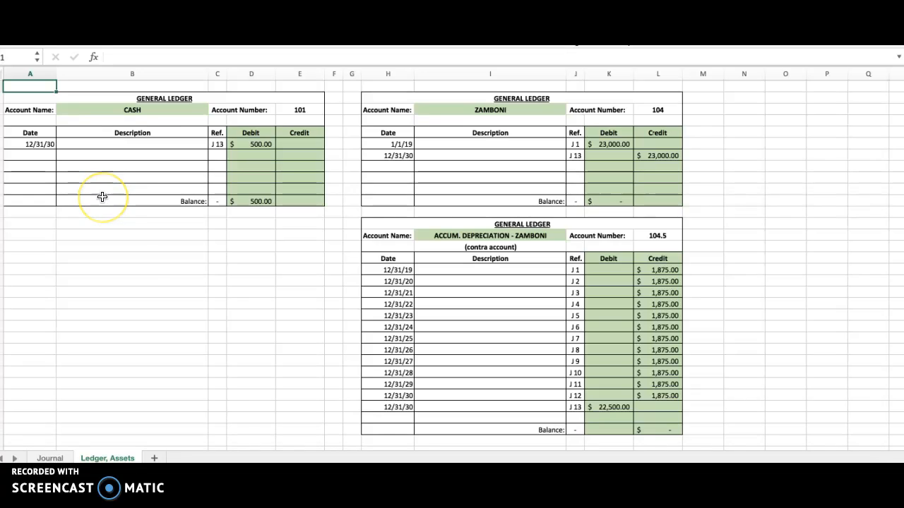